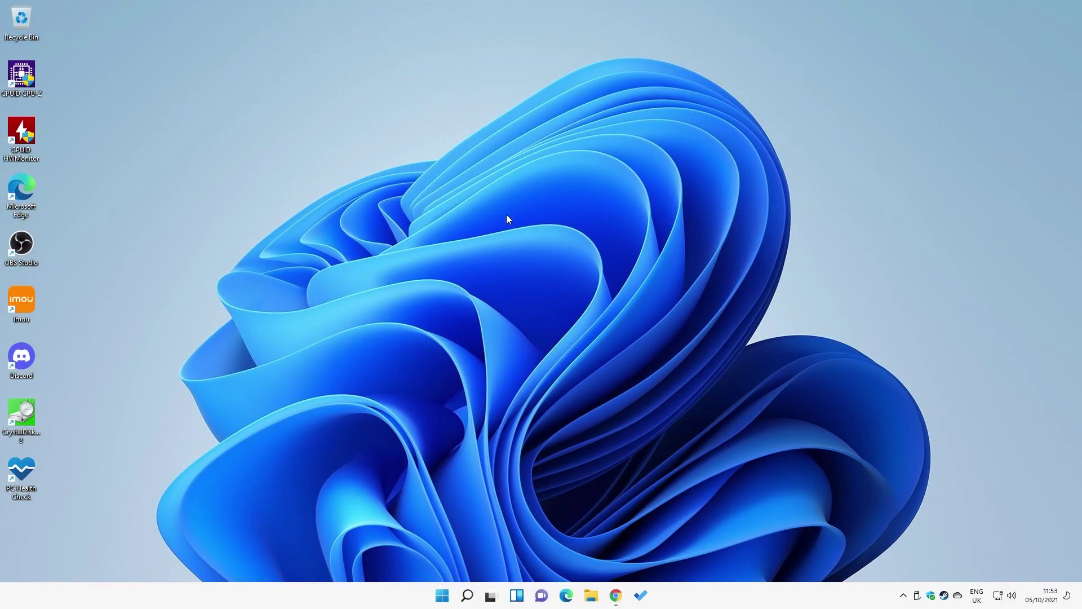
Step: On the Download Windows 11 page, expand 'Before you begin' to review the installation media requirements, then collapse it
click(617, 595)
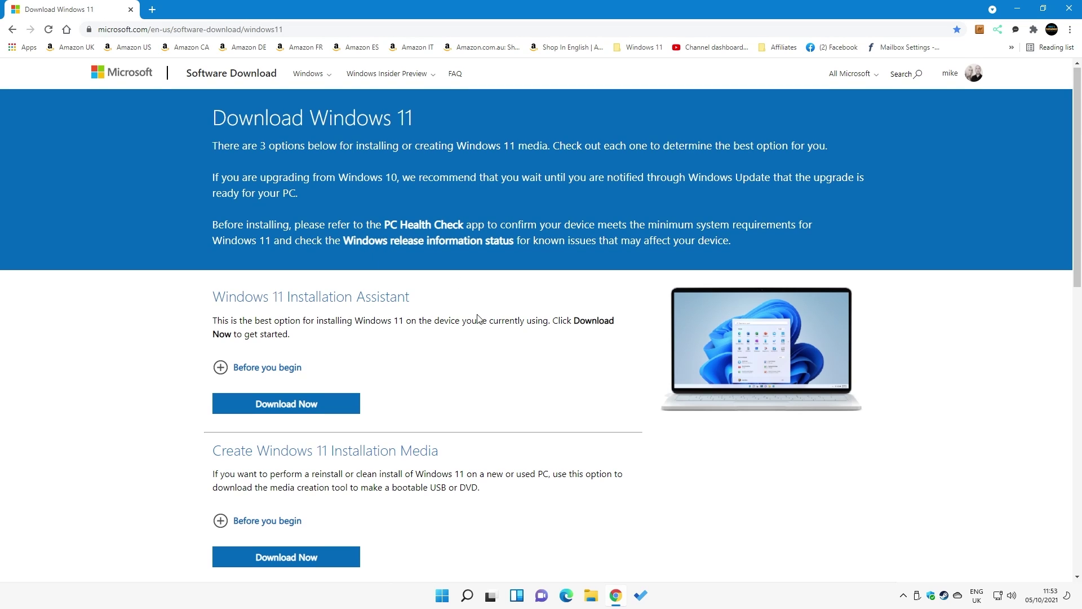
scroll(477, 318, down, 2)
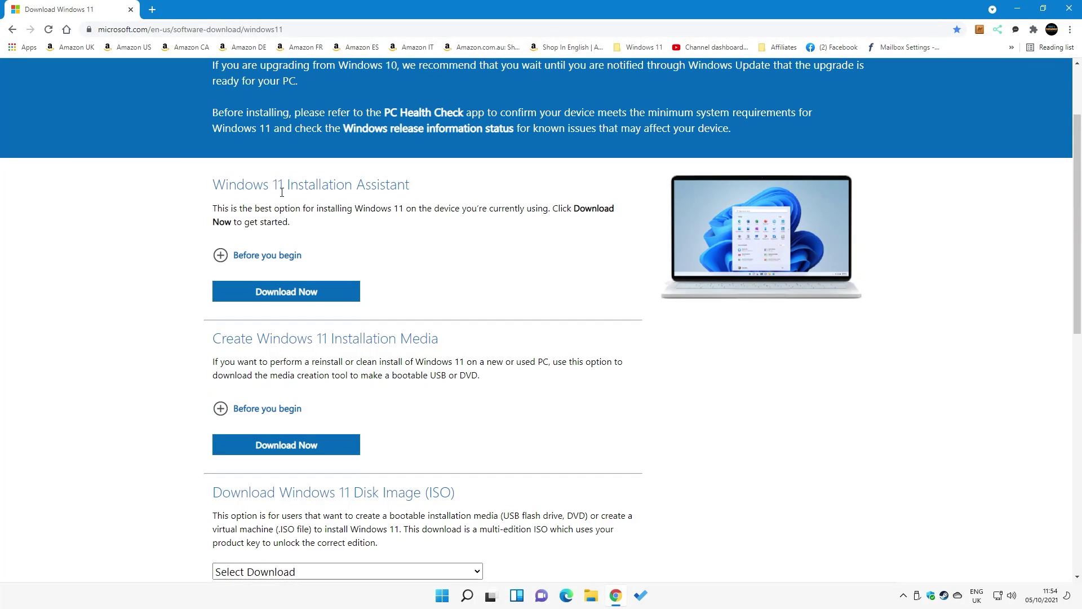
scroll(439, 338, down, 2)
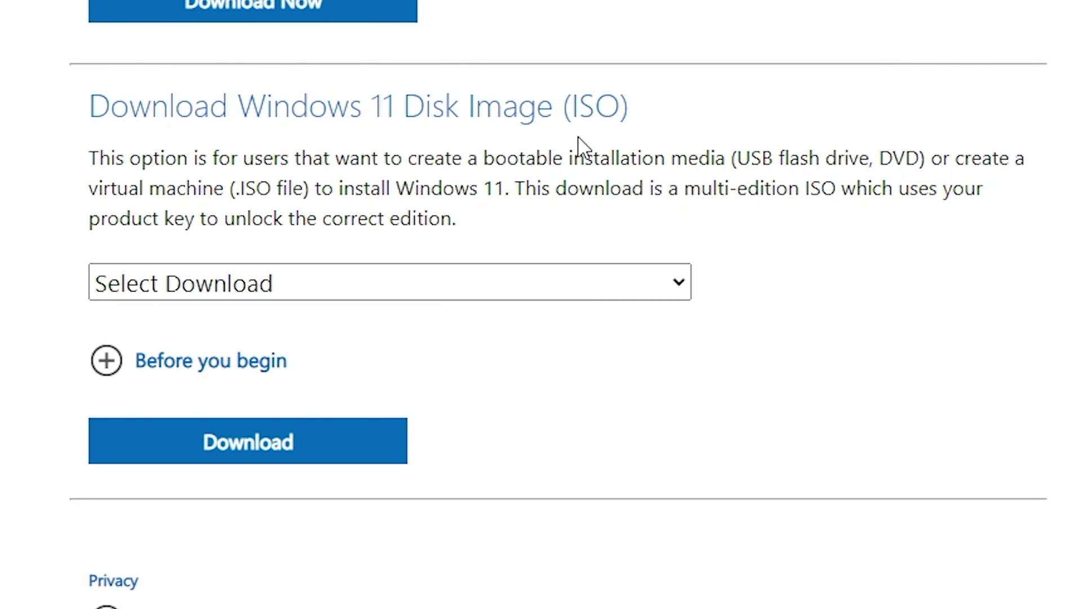
scroll(581, 144, up, 1)
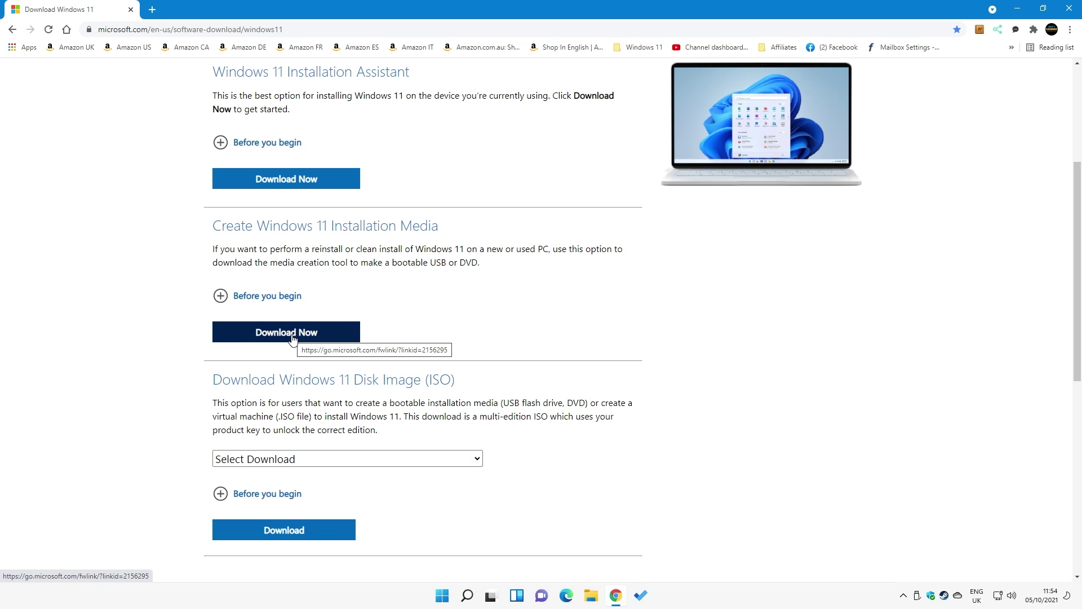
click(266, 305)
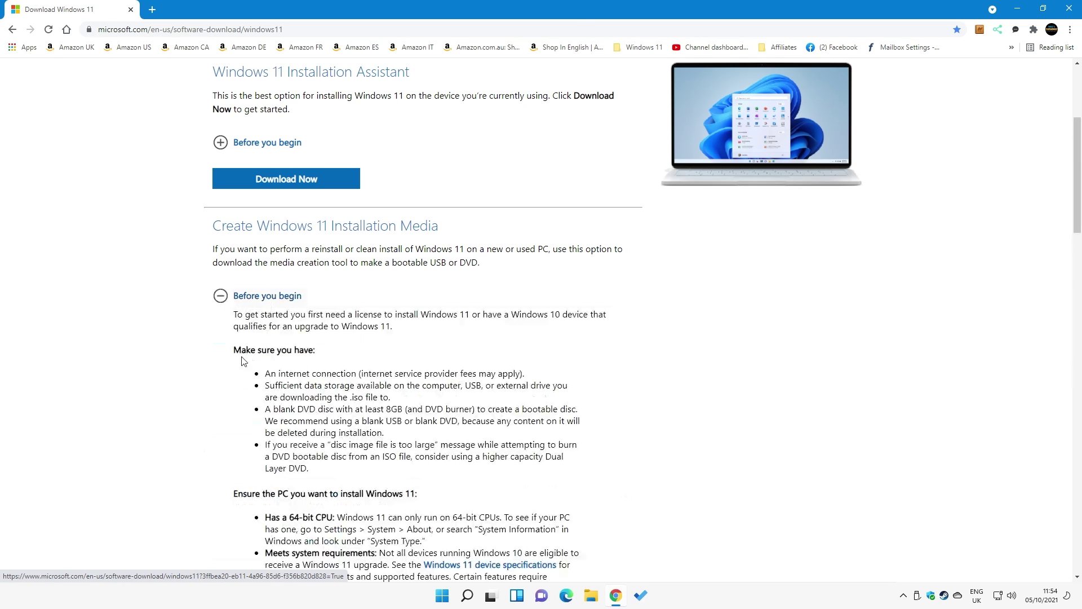
scroll(241, 362, down, 3)
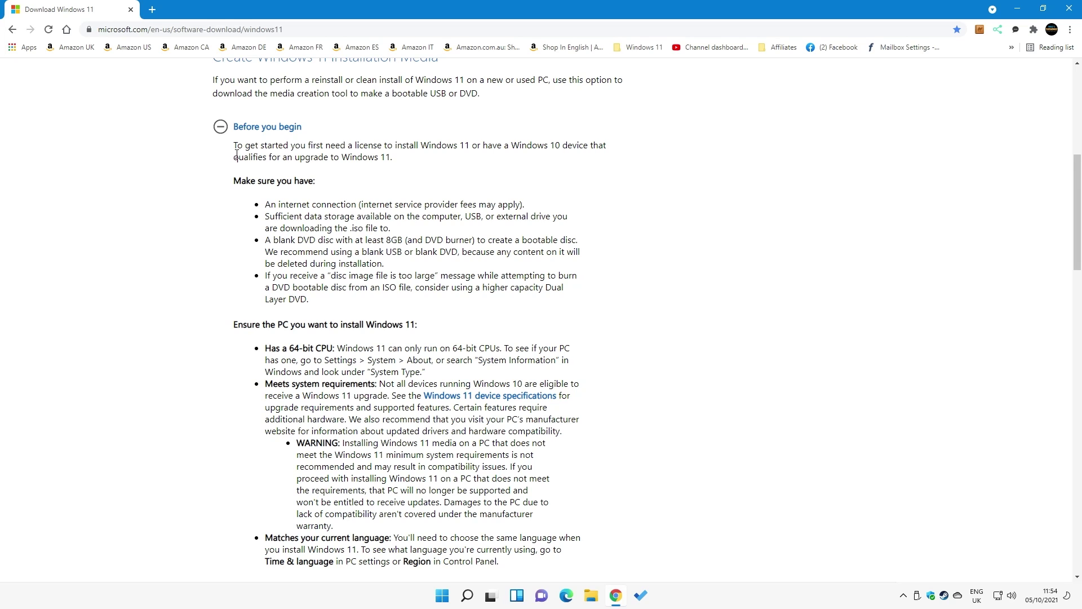
click(221, 129)
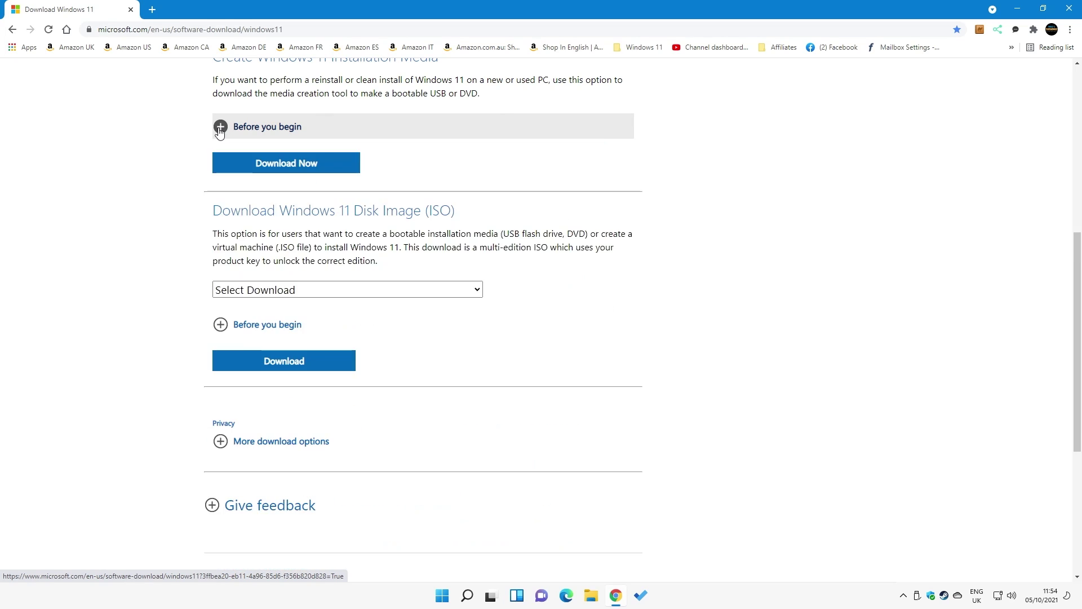
scroll(274, 208, up, 1)
scroll(273, 209, up, 1)
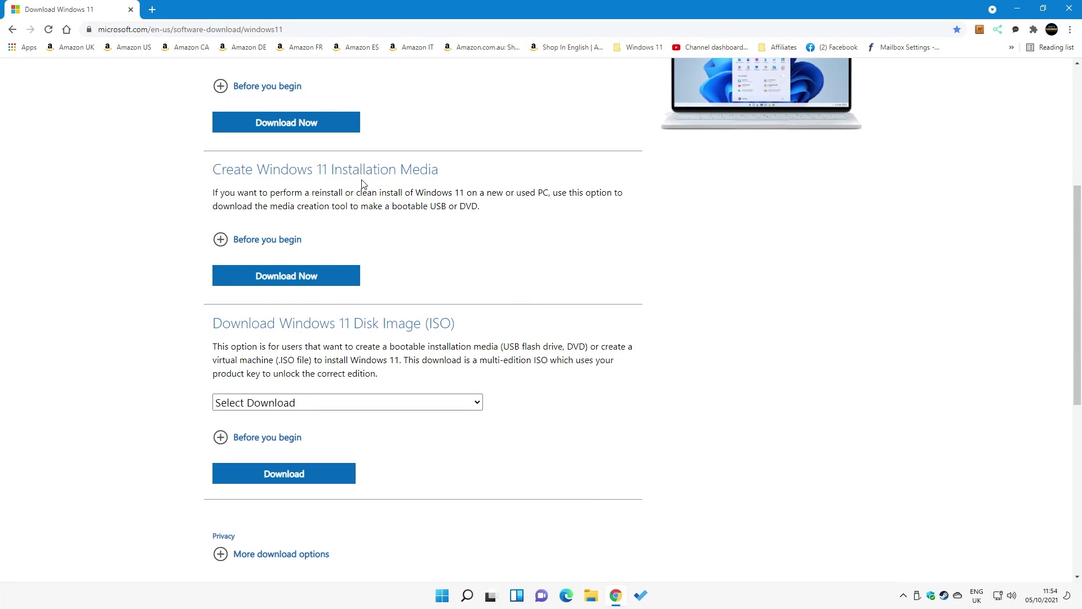
Step: Save MediaCreationToolW11 to the Desktop, then minimize Chrome
click(281, 277)
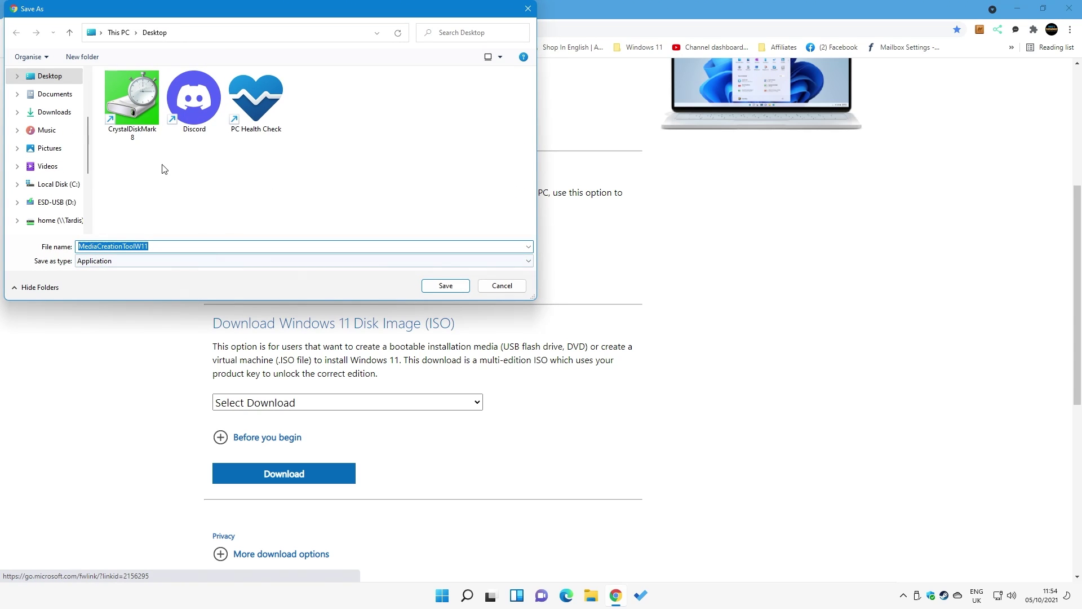
click(440, 287)
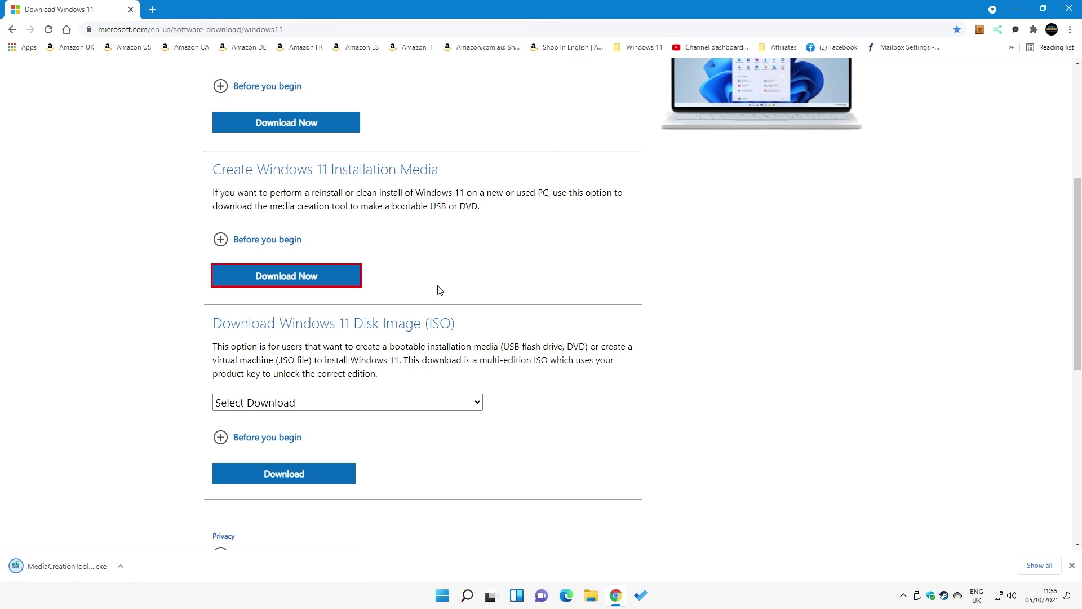
click(123, 566)
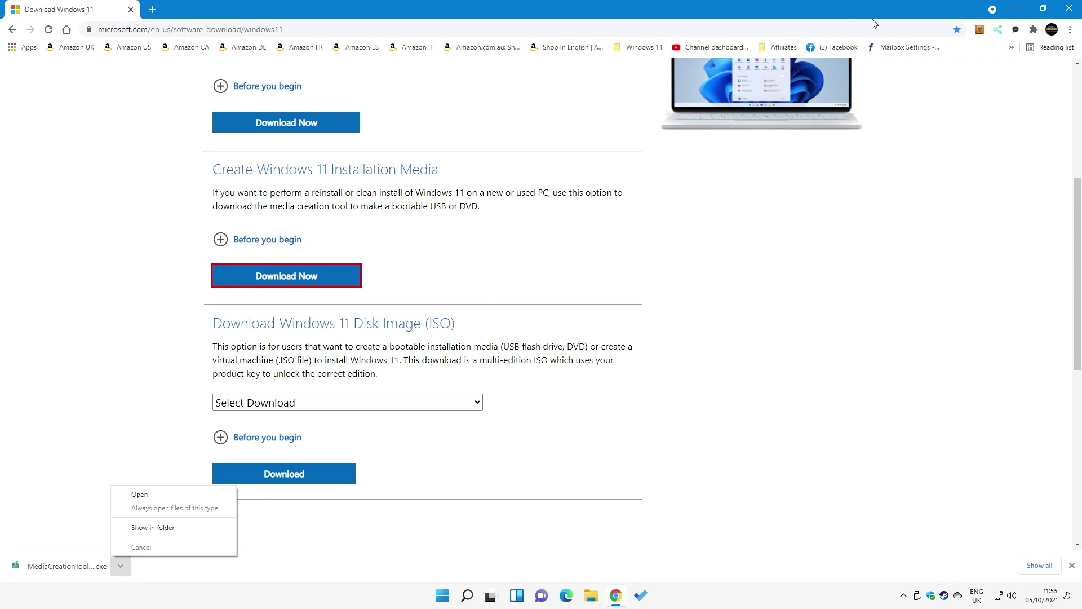
click(1017, 12)
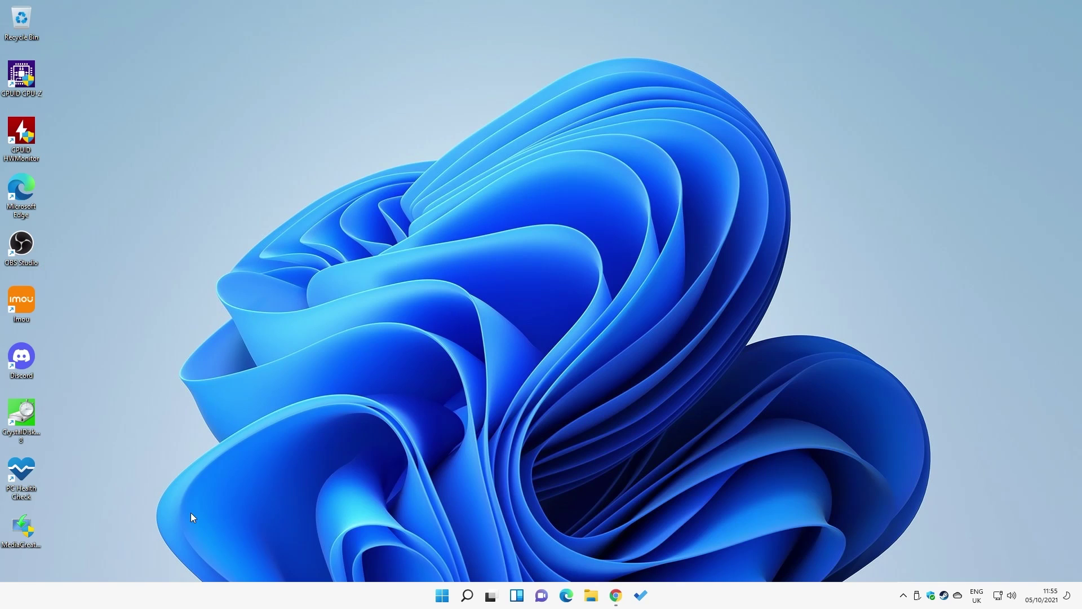
Step: Launch MediaCreationTool from the desktop, approve the UAC prompt, and accept its licence terms
double_click(20, 529)
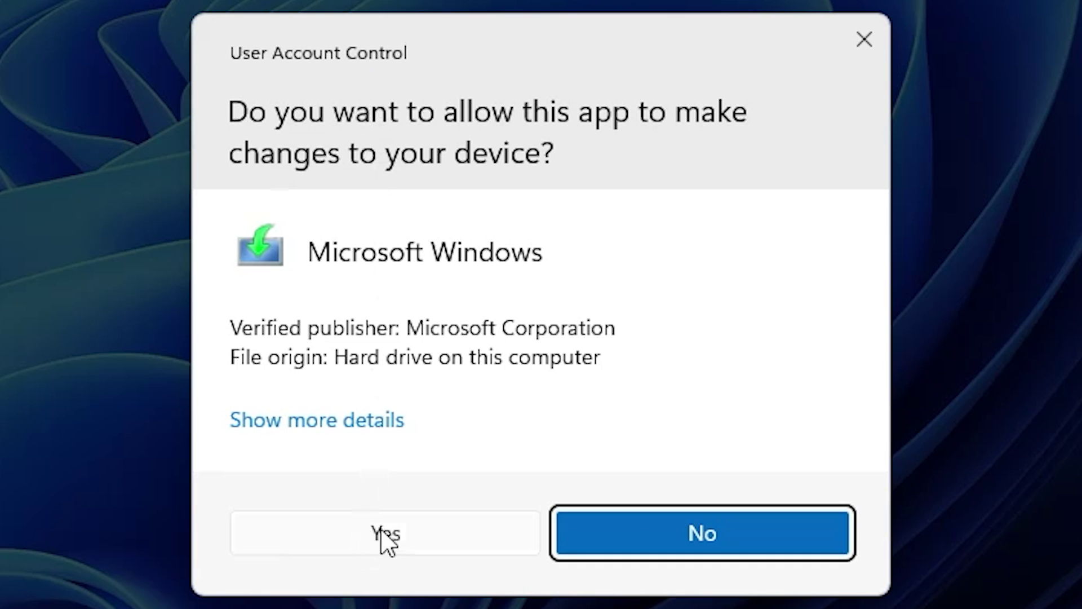
click(393, 540)
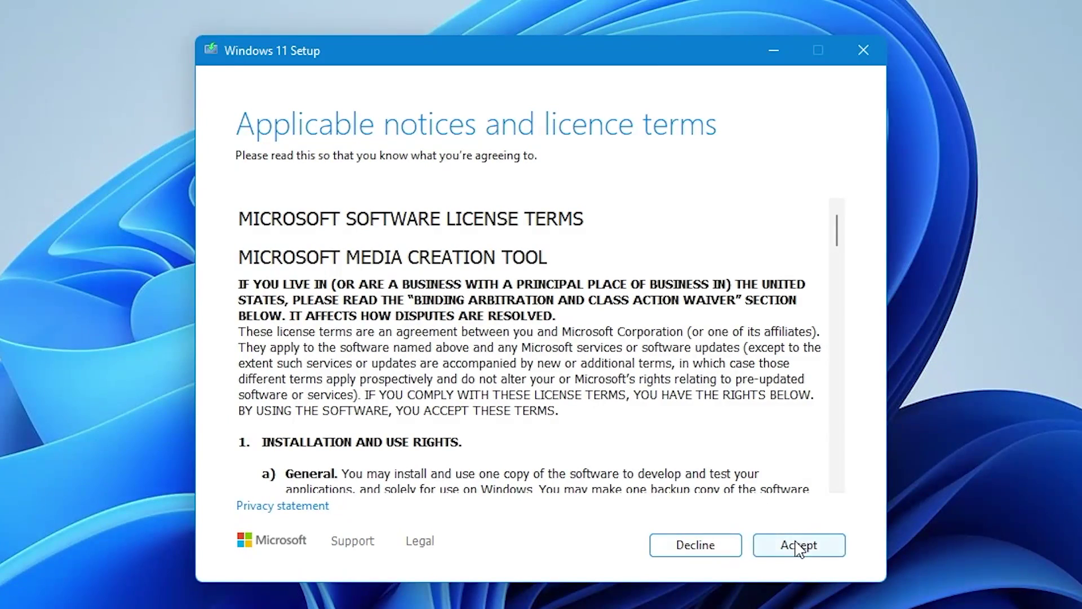
scroll(618, 394, down, 15)
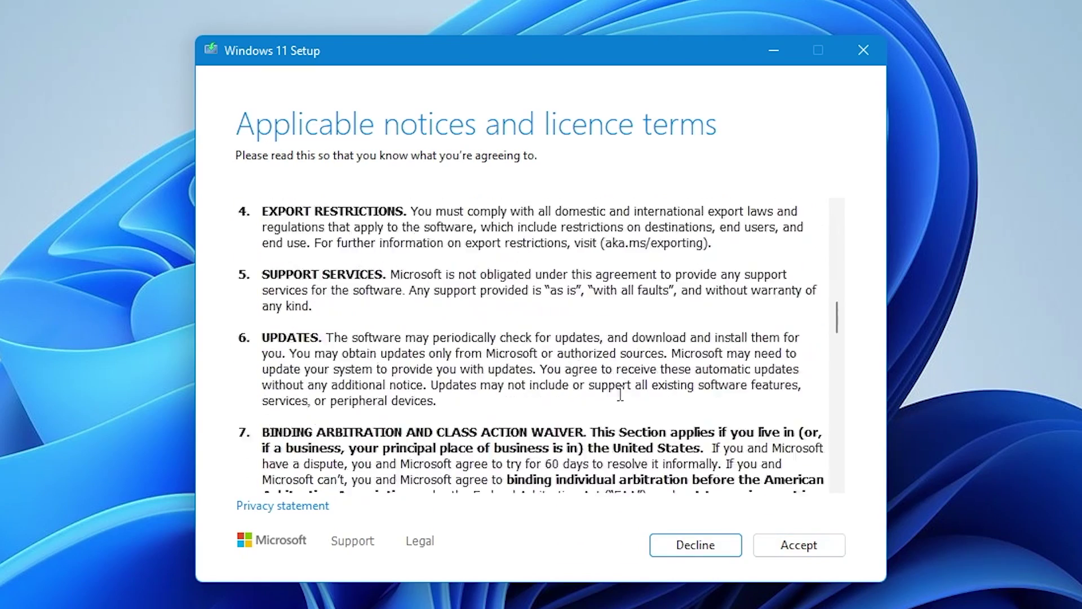
scroll(618, 394, up, 5)
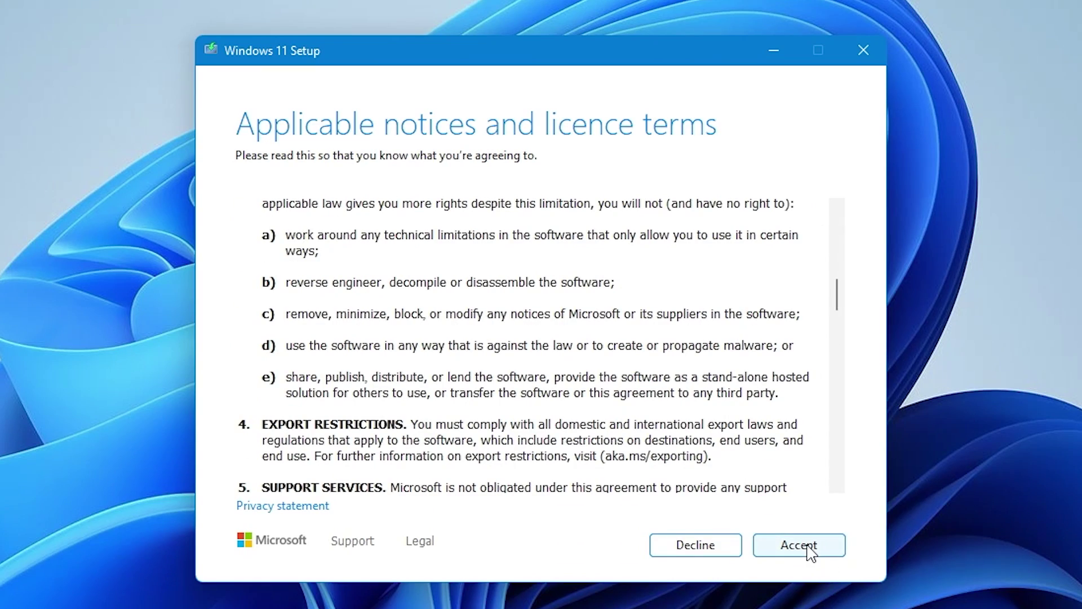
click(812, 551)
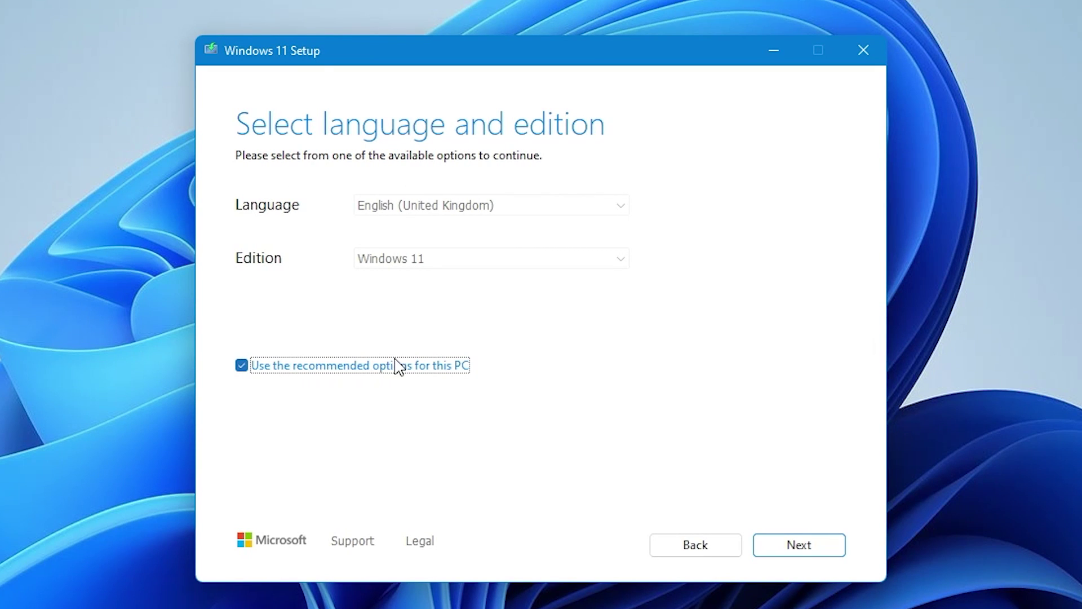
Step: Choose English (United Kingdom) and Windows 11 manually, select USB flash drive media, and pick drive D: (ESD-USB)
click(241, 366)
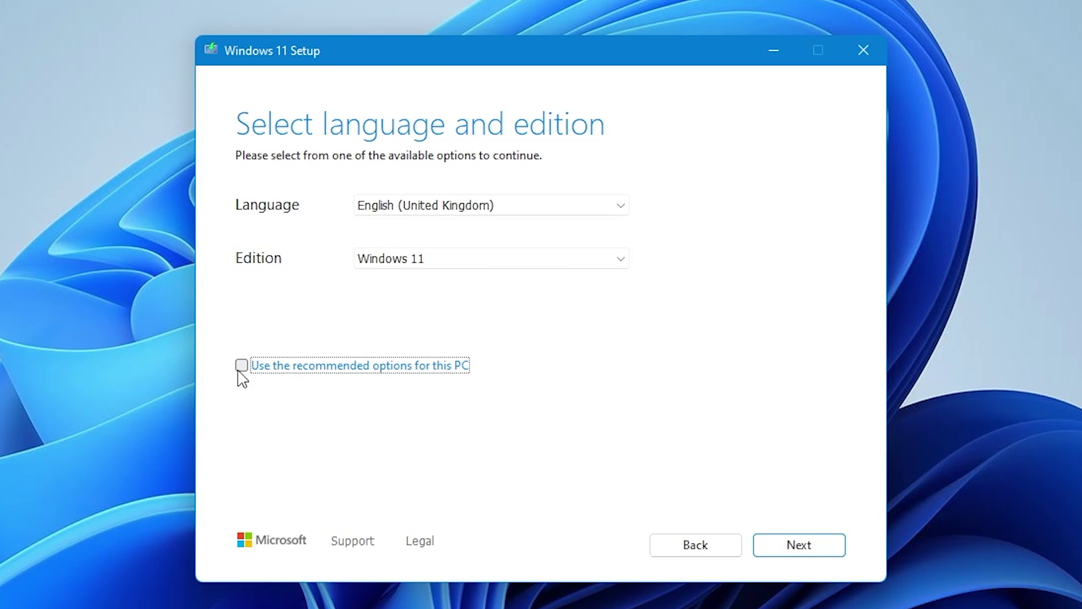
click(514, 212)
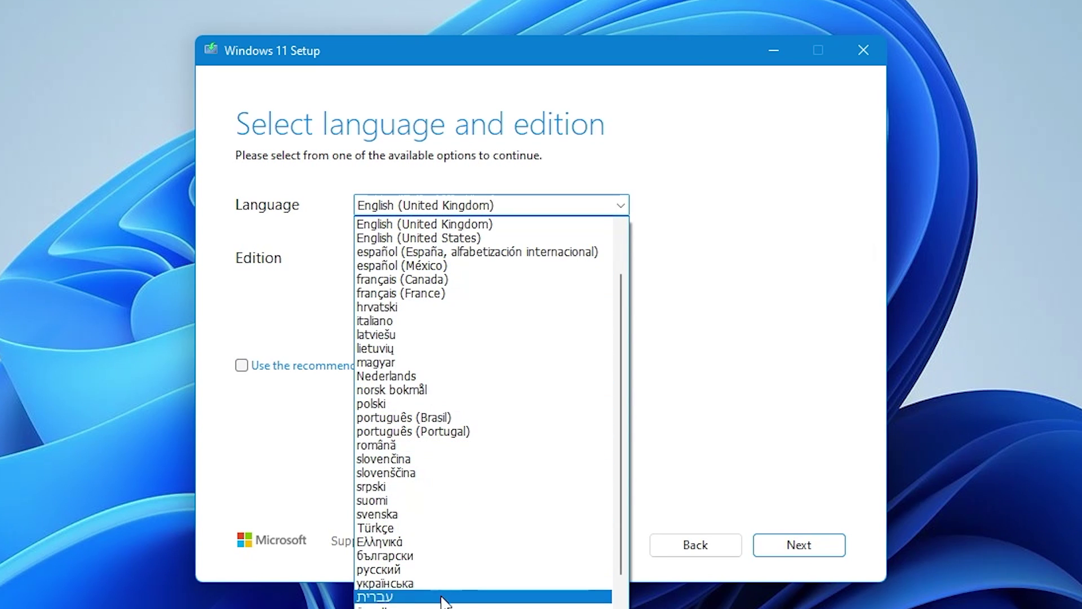
click(452, 228)
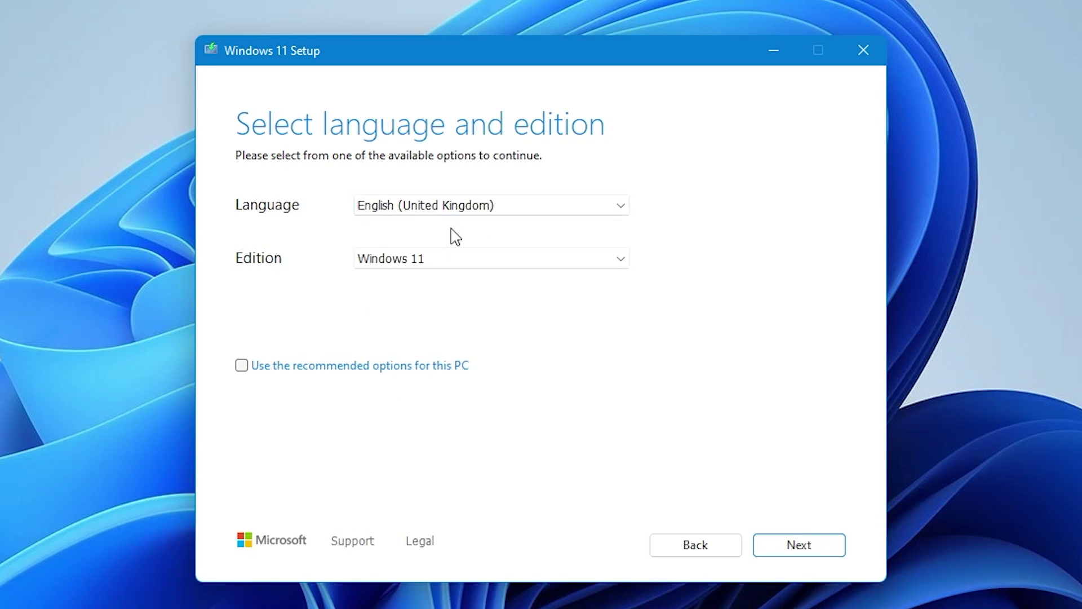
click(465, 262)
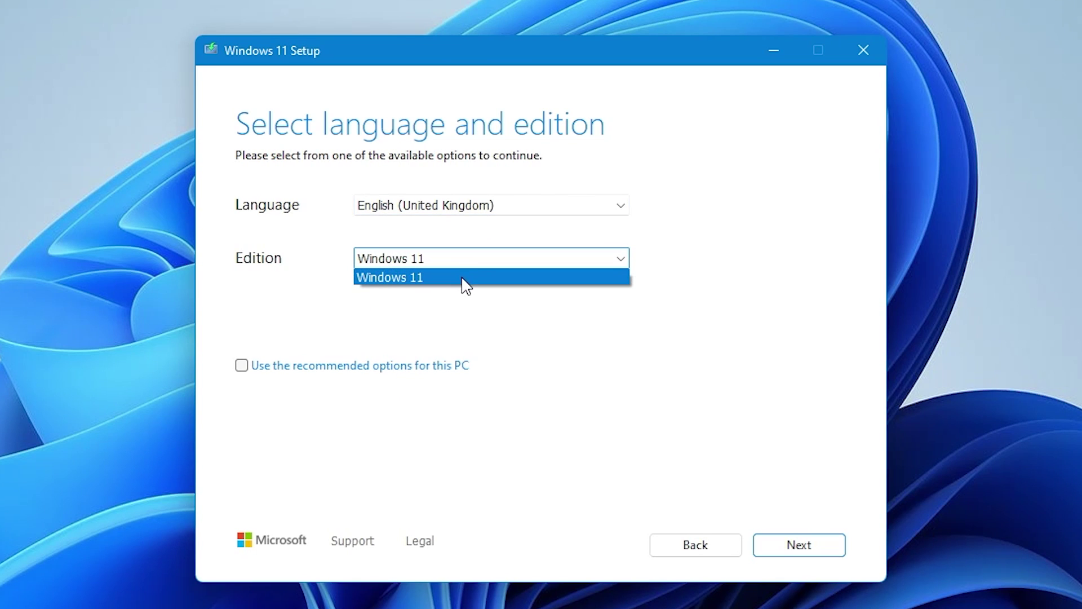
click(462, 279)
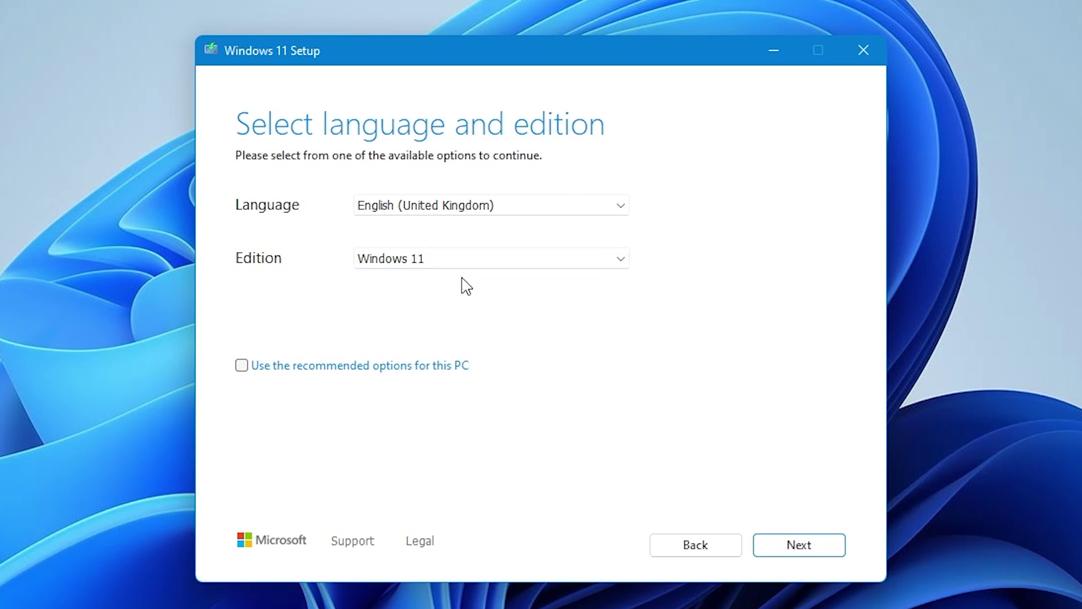
click(804, 547)
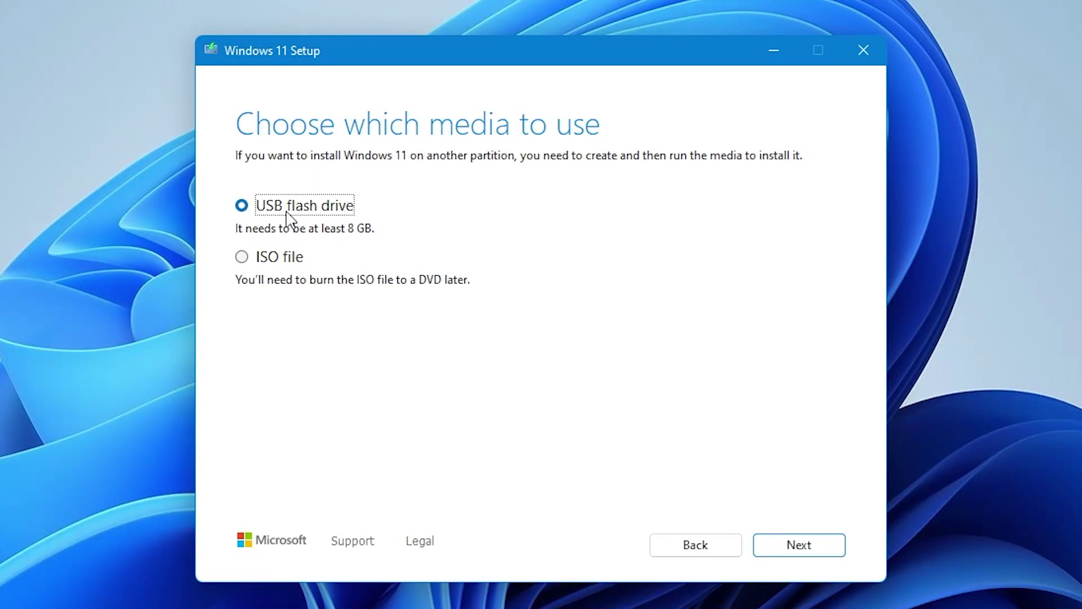
click(795, 547)
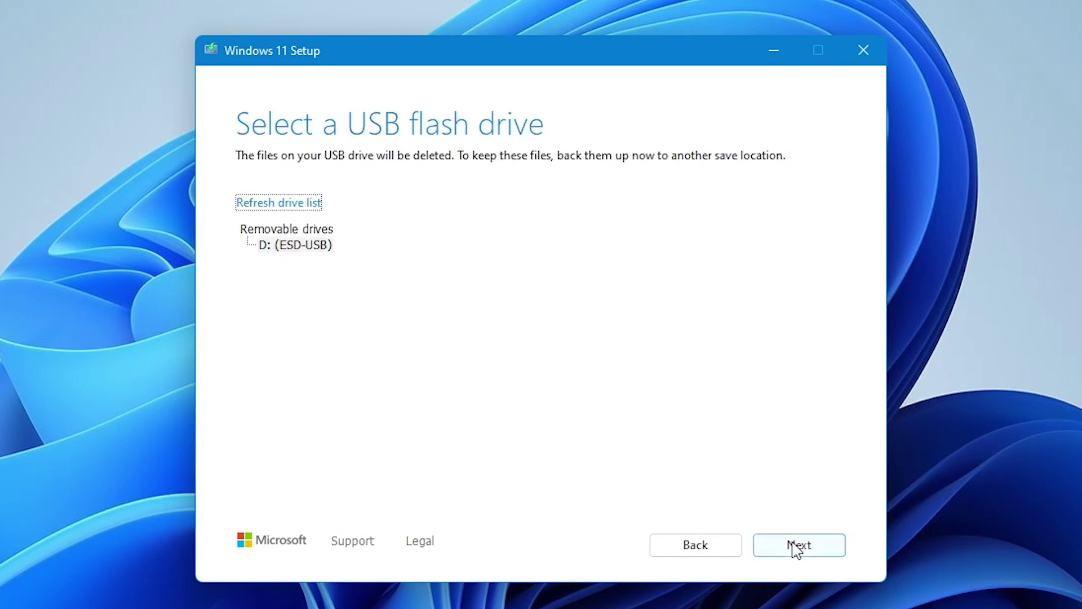
click(271, 205)
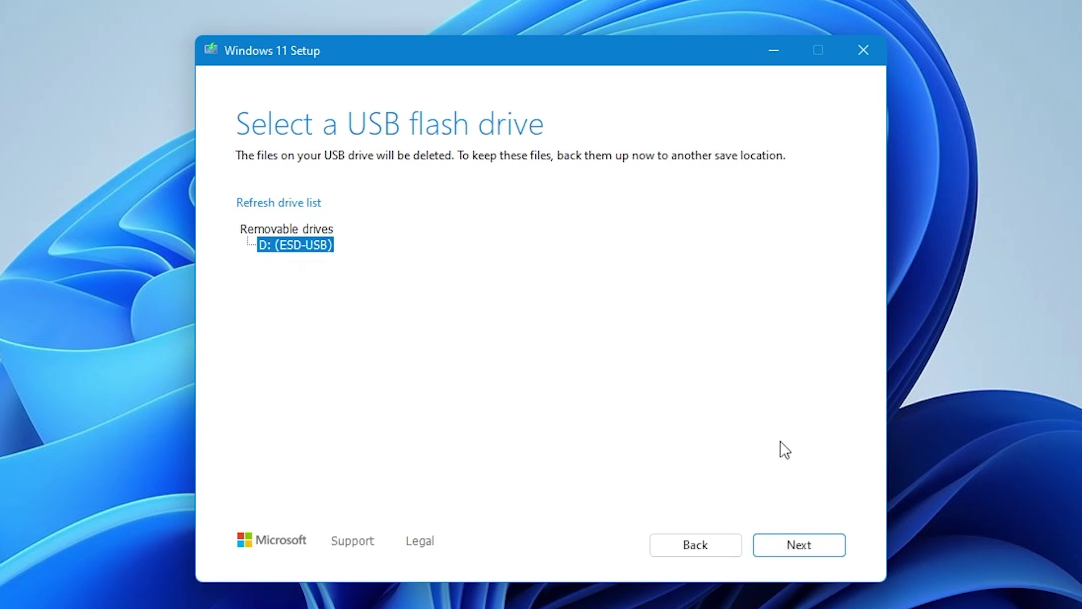
Step: Start writing Windows 11 to the D: (ESD-USB) flash drive
click(800, 550)
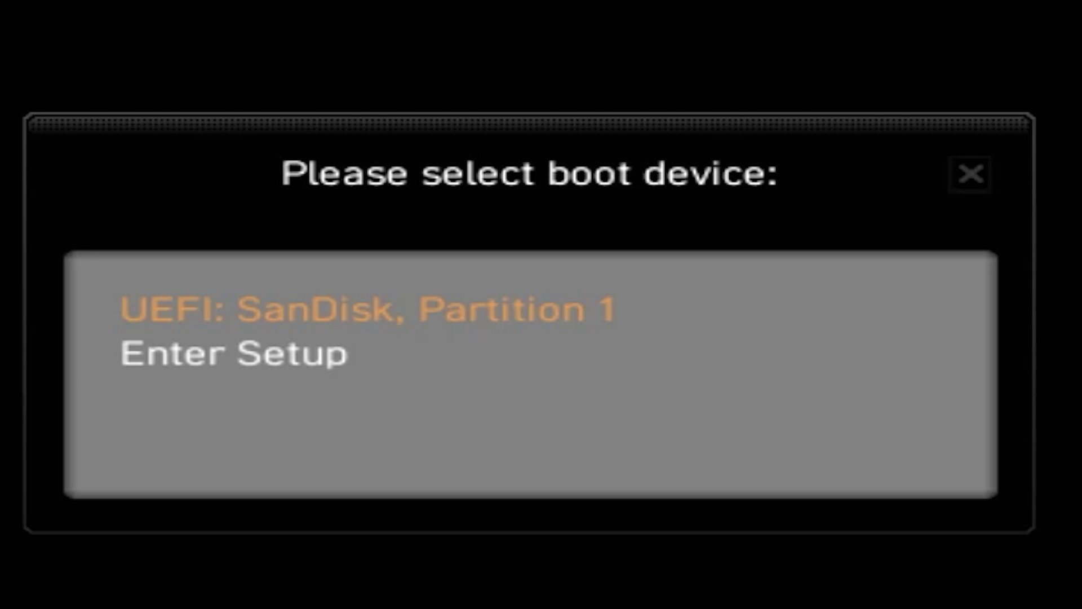
Step: Highlight 'UEFI: SanDisk, Partition 1' in the boot device menu
key(Down)
key(Up)
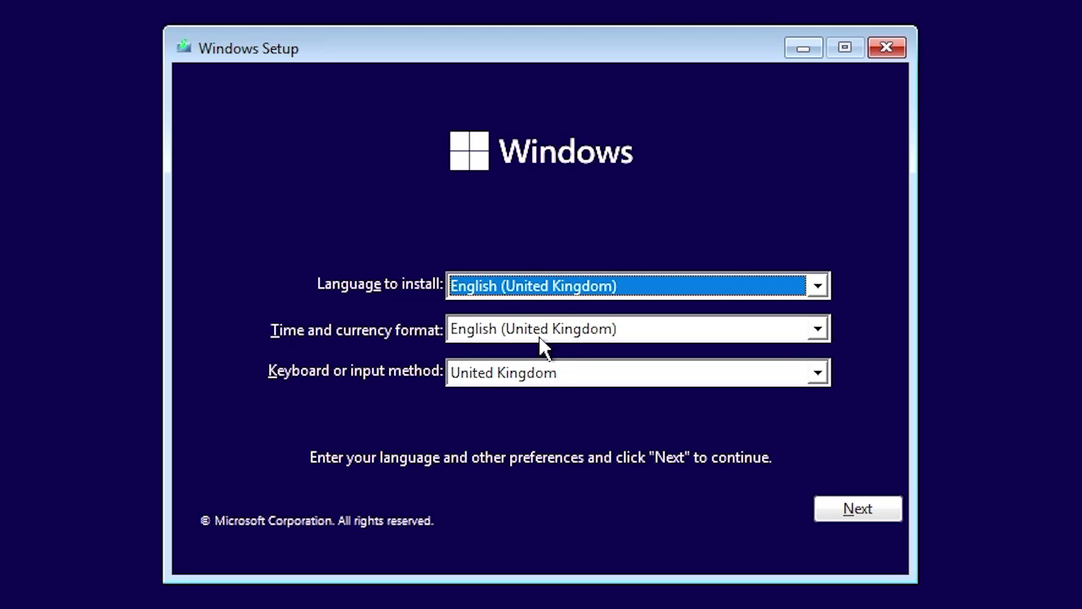
Step: Accept the English (United Kingdom) language, format and United Kingdom keyboard settings
click(826, 511)
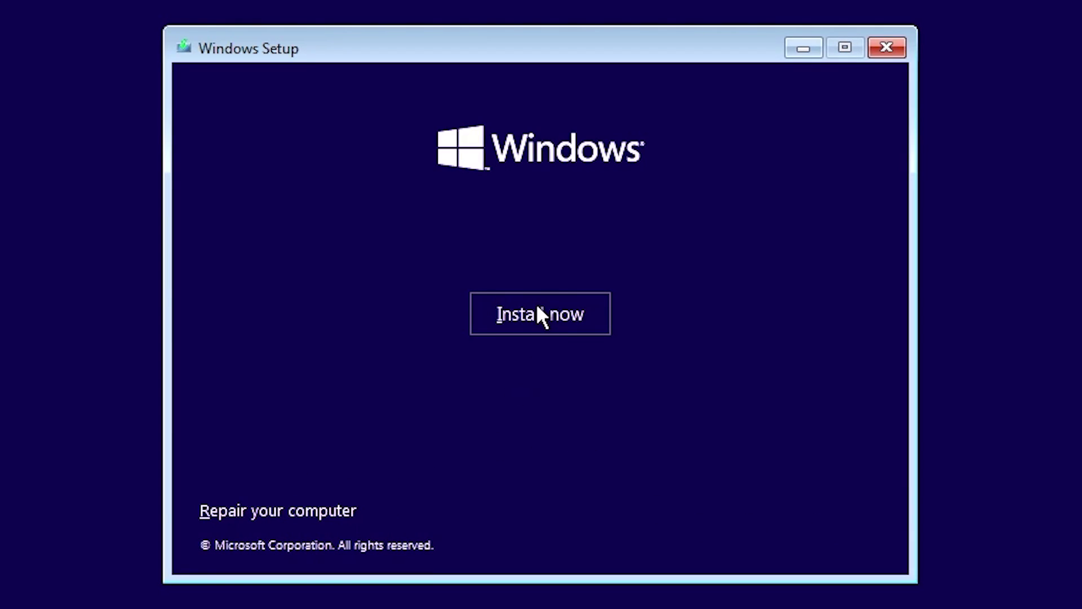
Step: Start the Windows installation with Install now
click(542, 316)
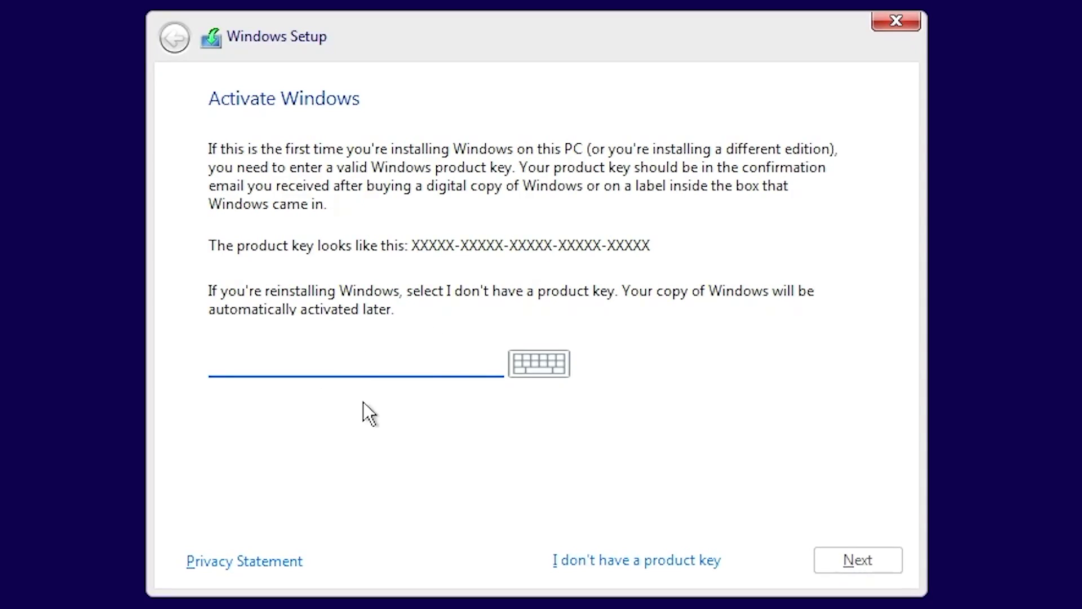
Step: Skip the product key and choose Windows 11 Pro as the edition
click(604, 561)
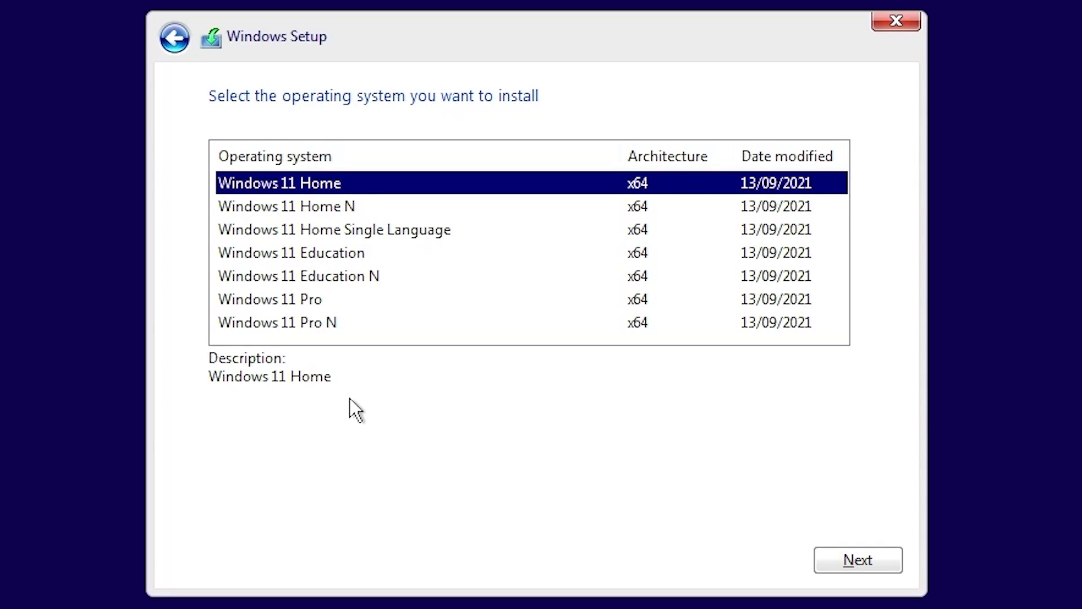
click(293, 305)
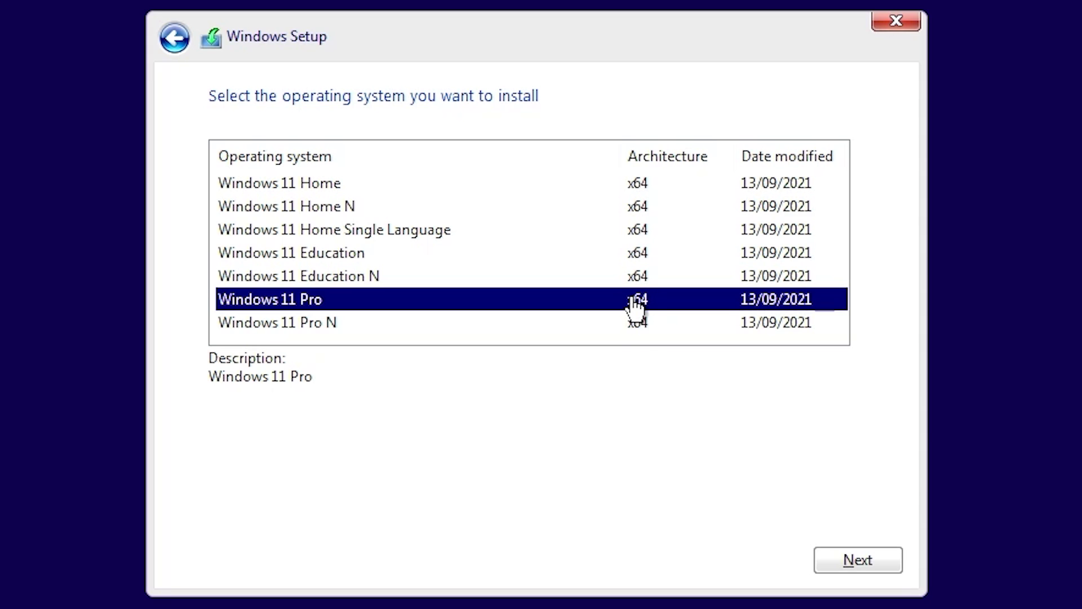
click(858, 560)
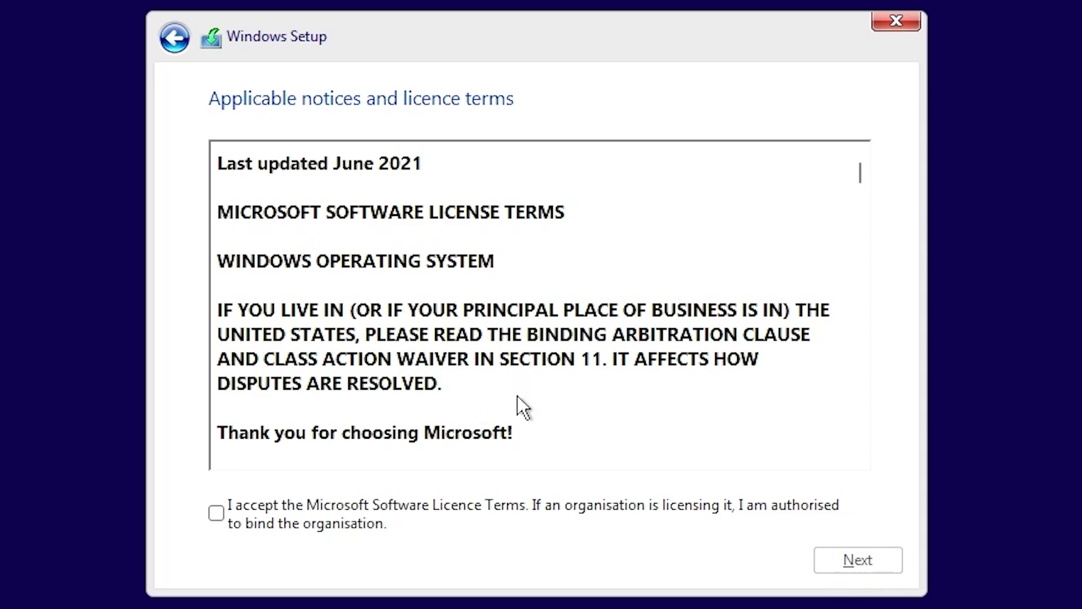
Step: Accept the Microsoft Software Licence Terms
scroll(389, 435, down, 10)
scroll(383, 434, down, 3)
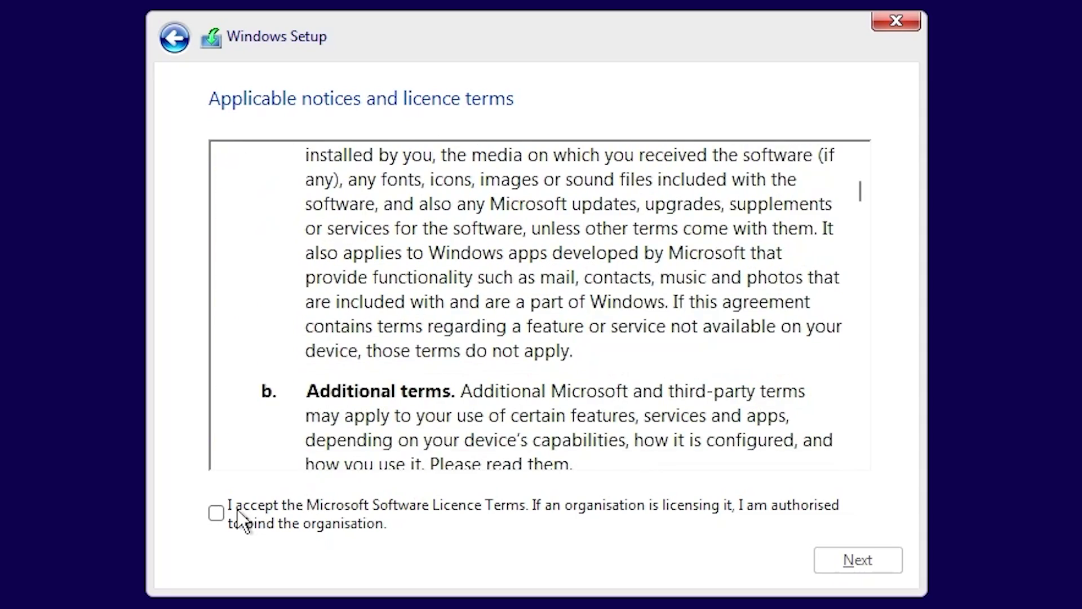
click(216, 514)
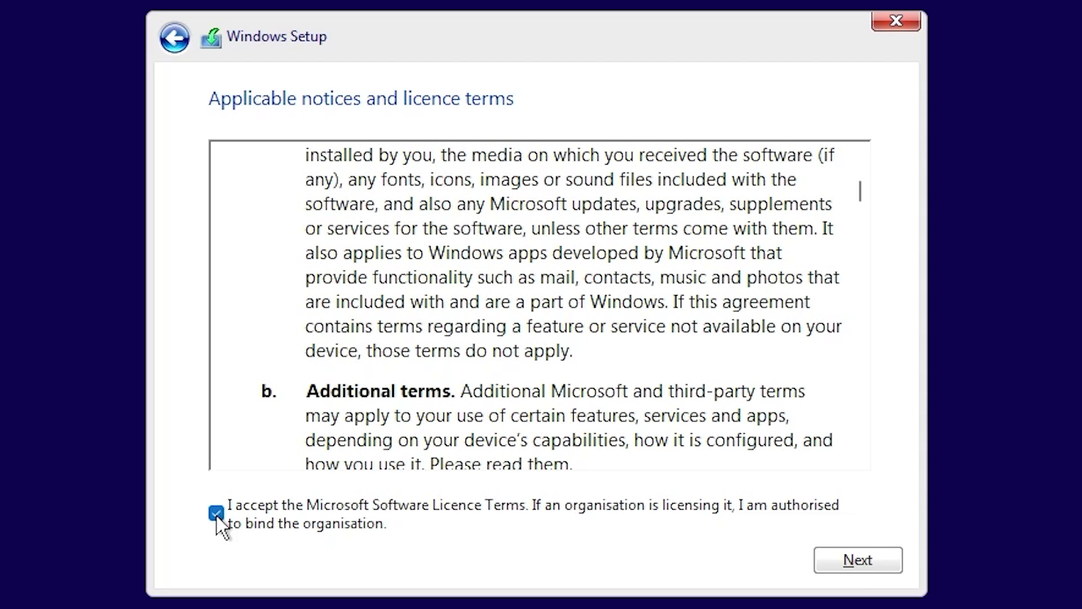
click(831, 556)
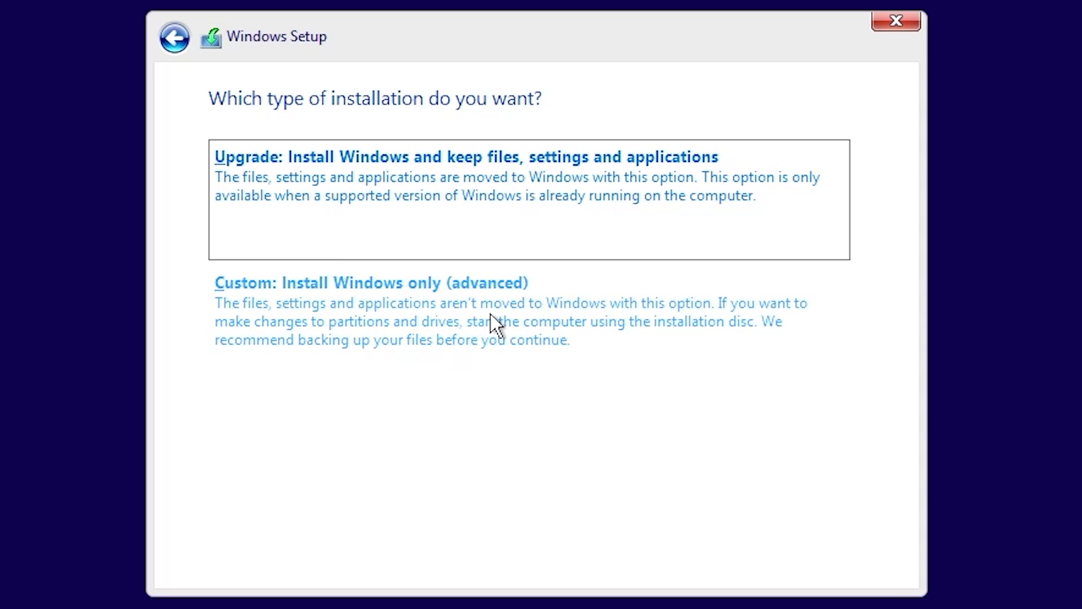
Step: Choose 'Custom: Install Windows only (advanced)' for a clean install
click(435, 309)
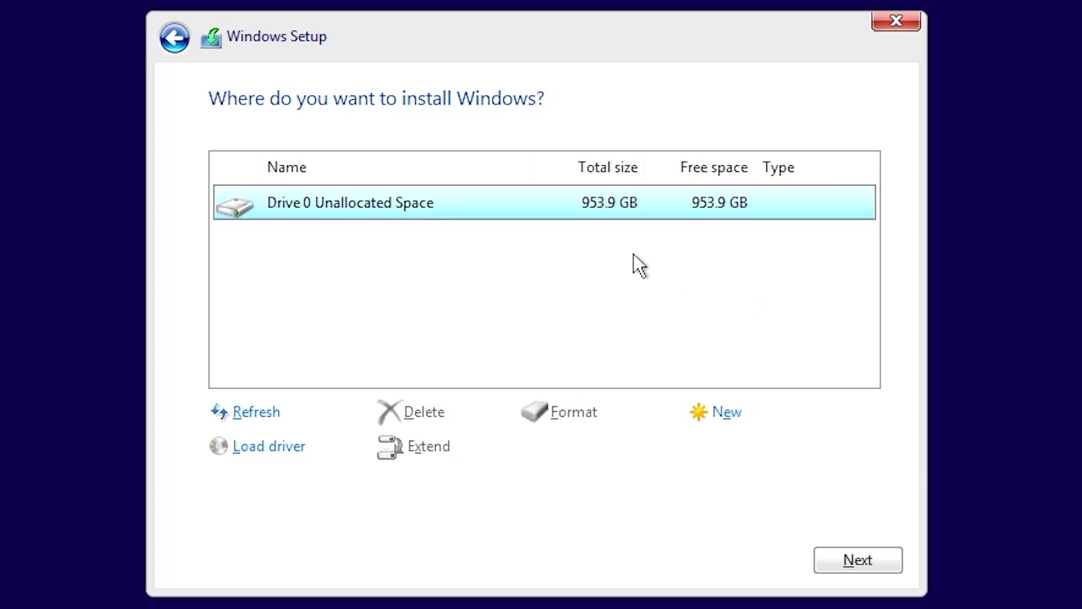
Step: Install Windows onto Drive 0 Unallocated Space and let it finish and restart
click(842, 564)
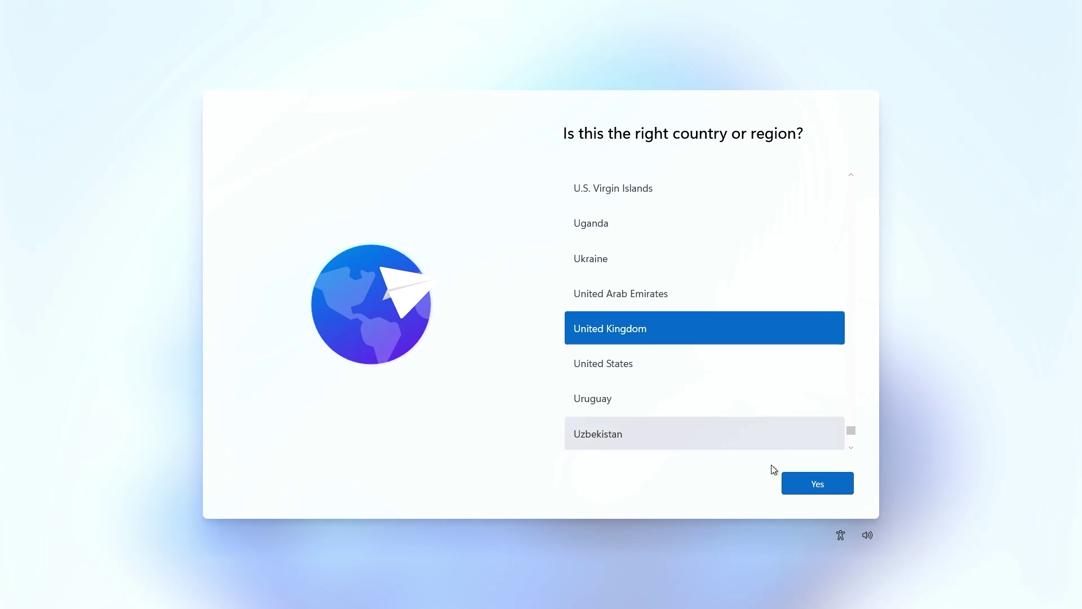
Step: Confirm United Kingdom as the region and keyboard layout, with no second layout
click(800, 483)
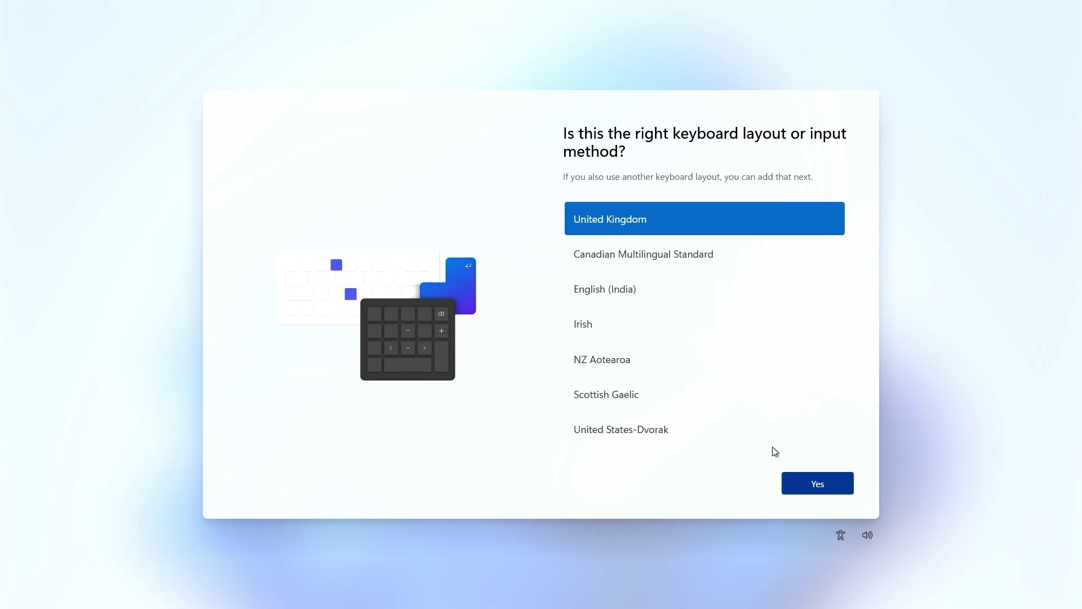
click(798, 479)
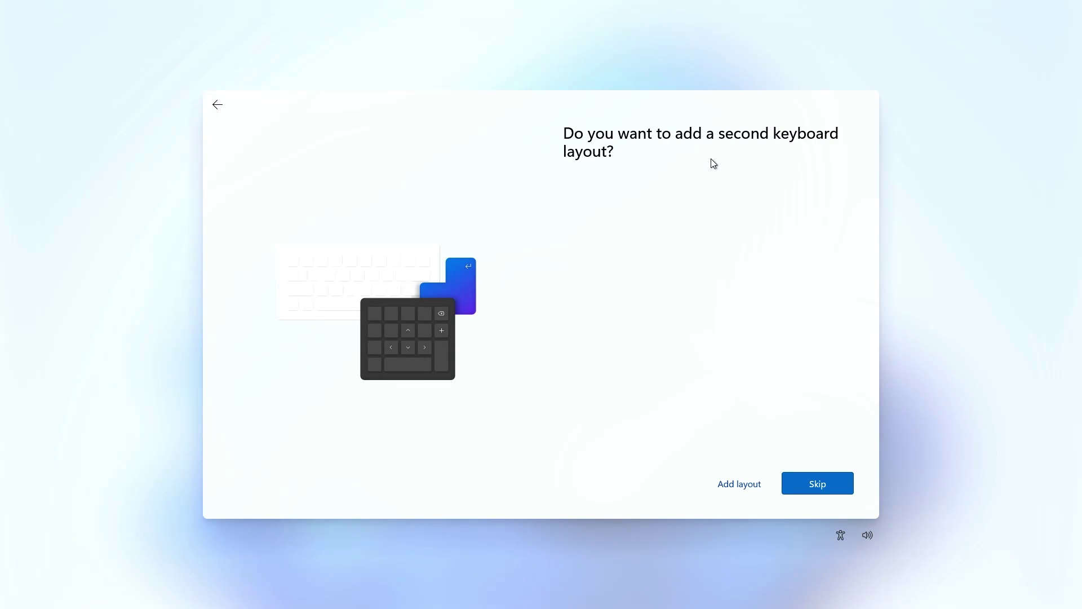
click(807, 486)
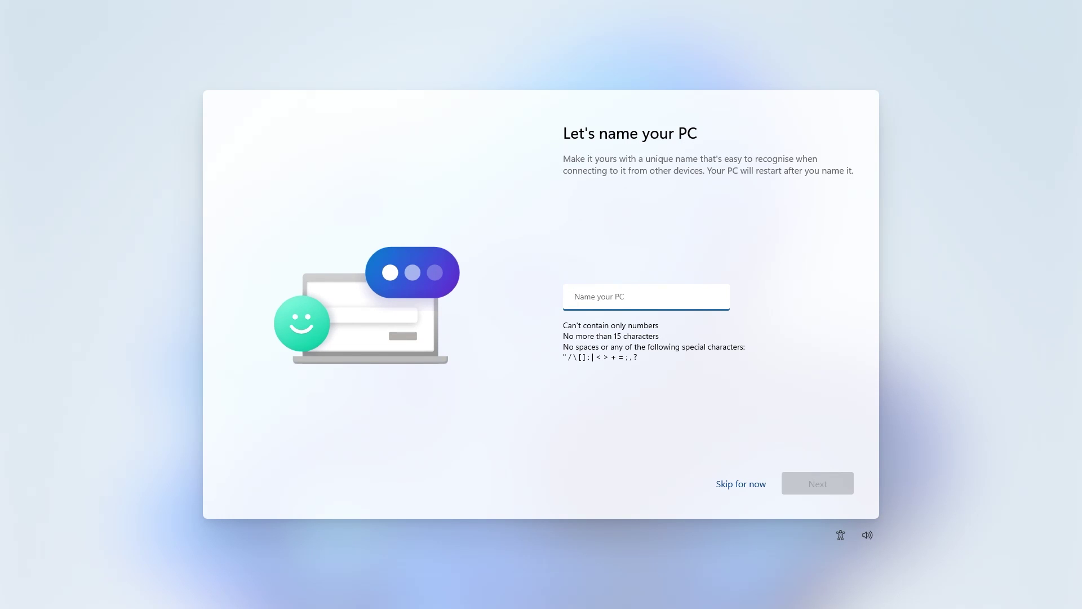
Step: Name the PC 'stream'
text(steam)
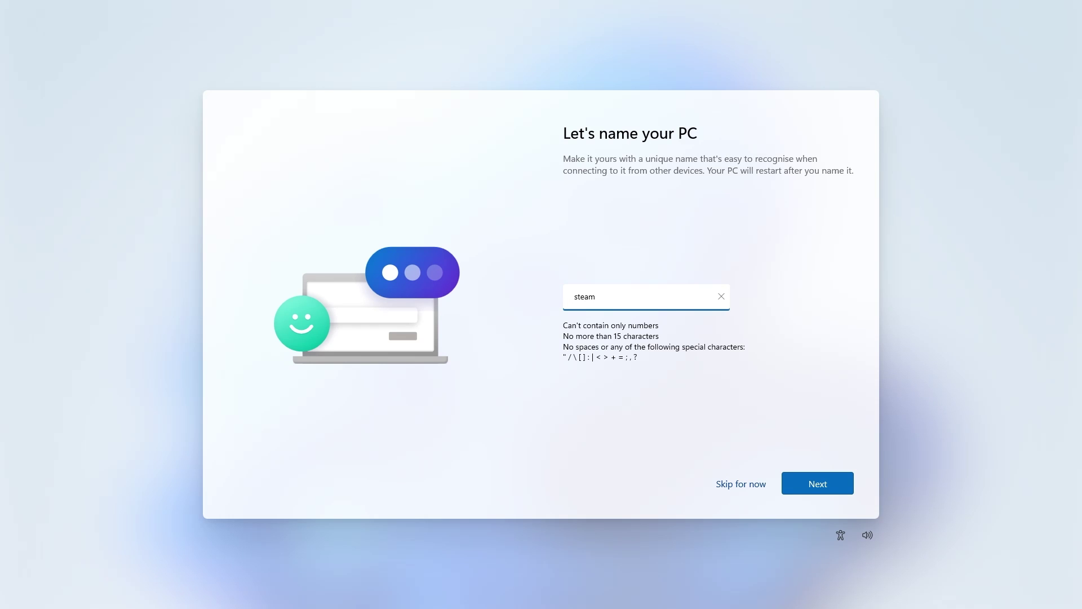
key(BackSpace)
key(BackSpace)
key(BackSpace)
text(ream)
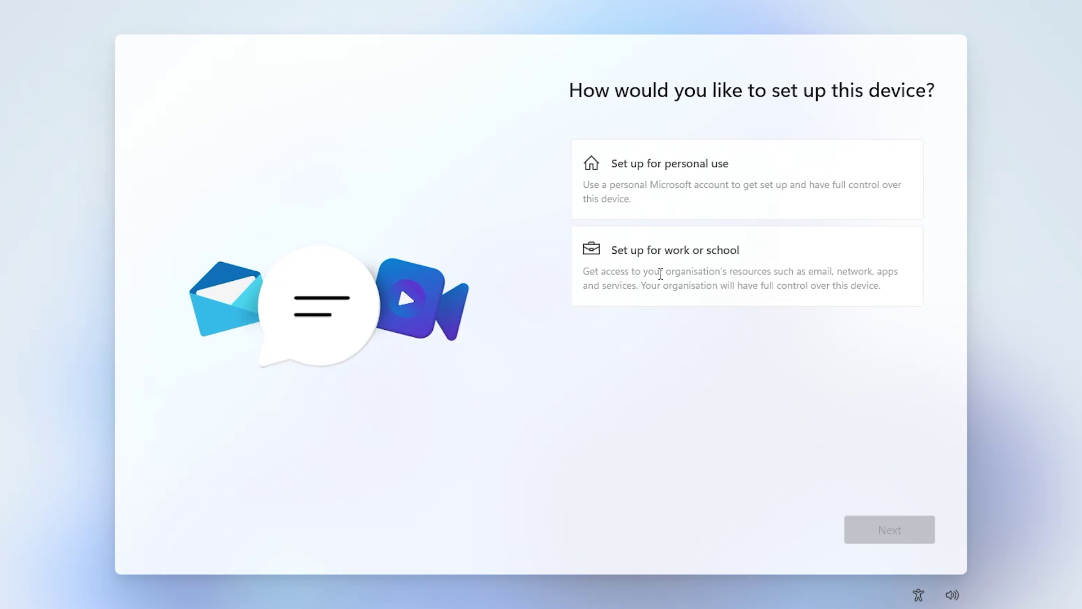
Step: Choose 'Set up for personal use' for this device
click(635, 167)
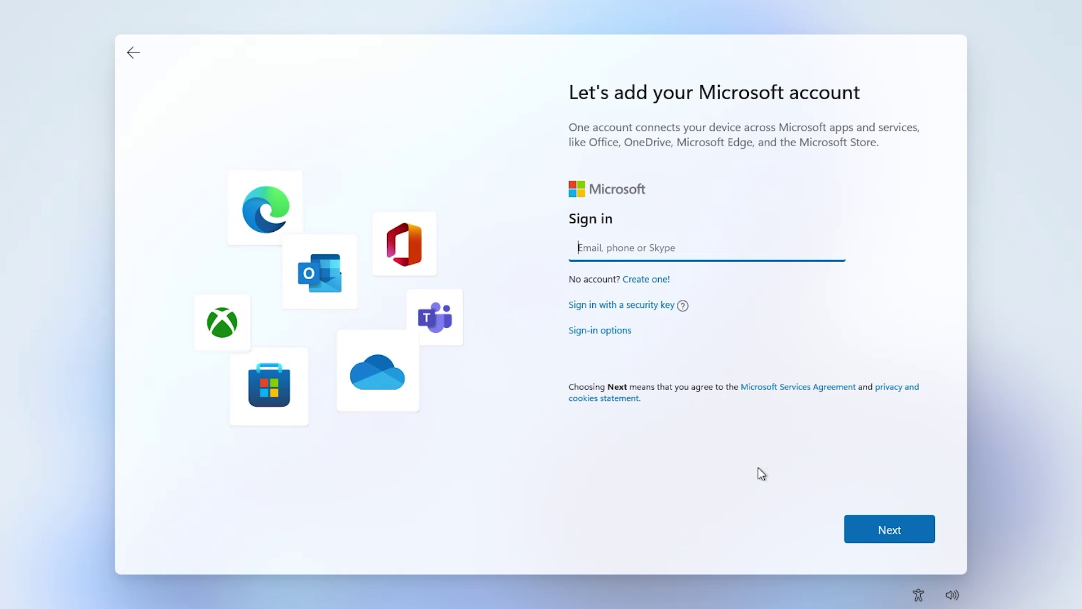
Step: Switch to an offline account through Sign-in options and skip the Microsoft account
click(599, 337)
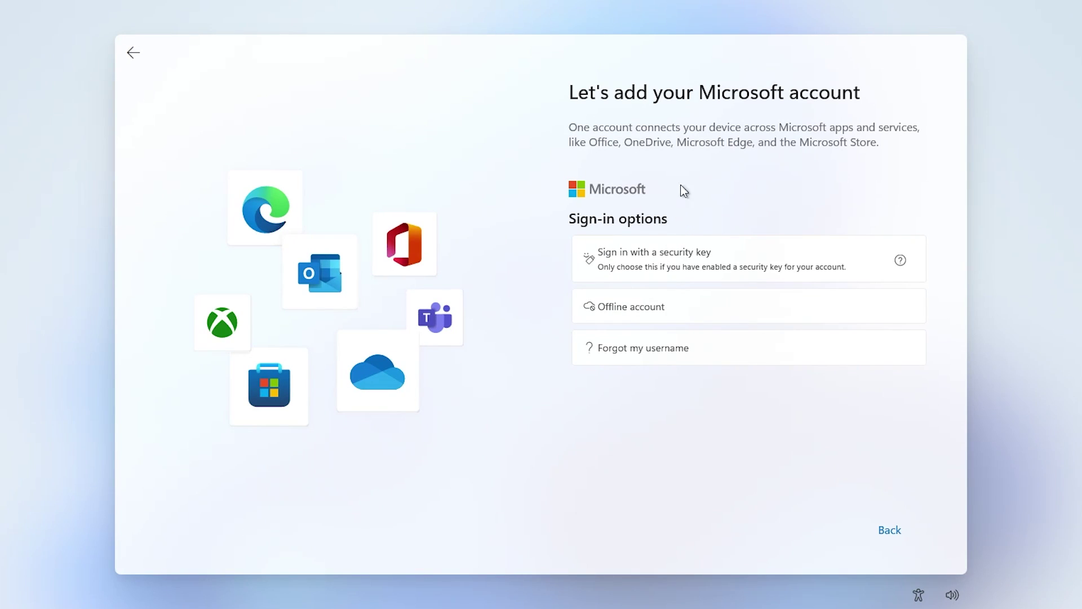
click(627, 310)
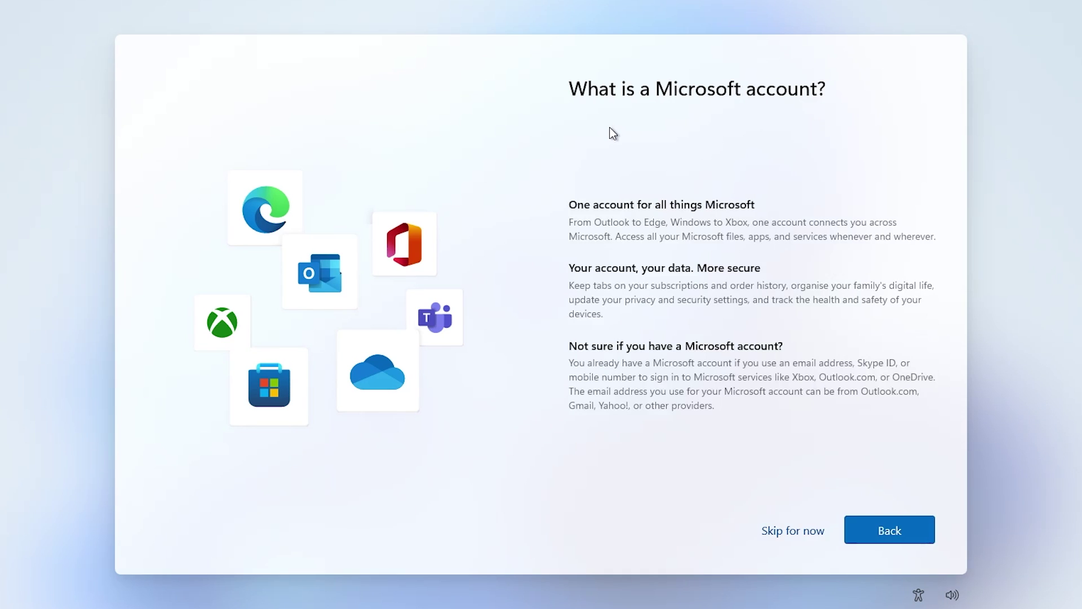
click(792, 531)
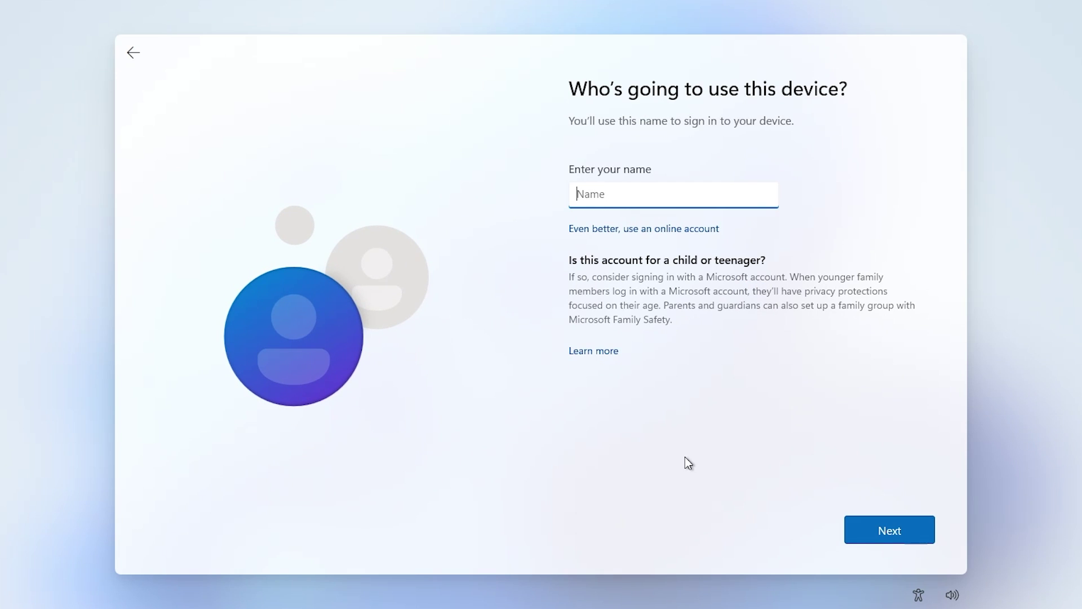
Step: Create the local account 'streamer', distinct from the PC name, with a blank password
text(stream)
click(861, 538)
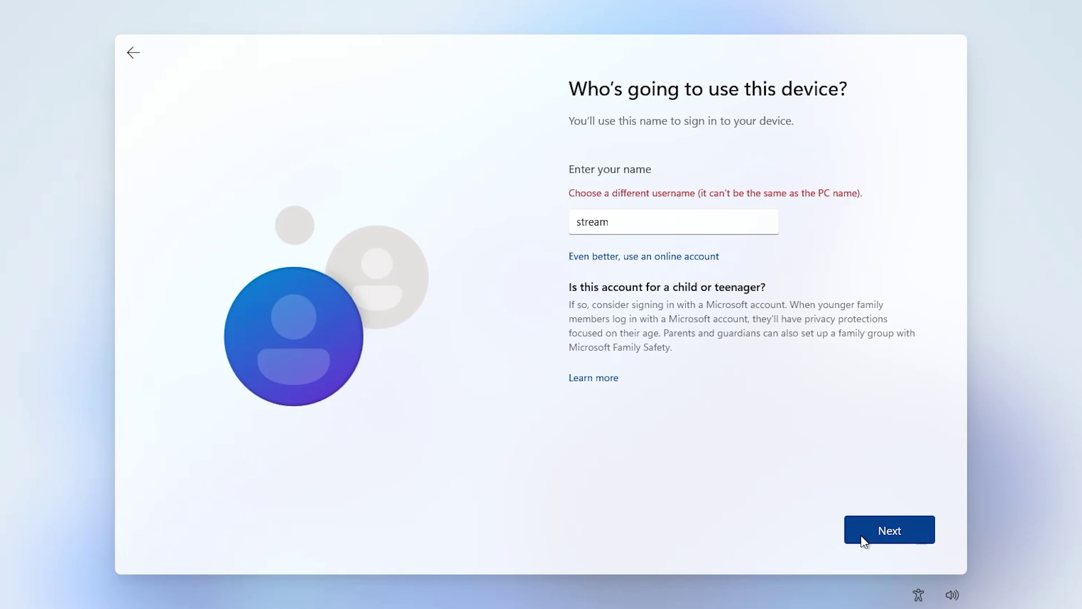
click(611, 220)
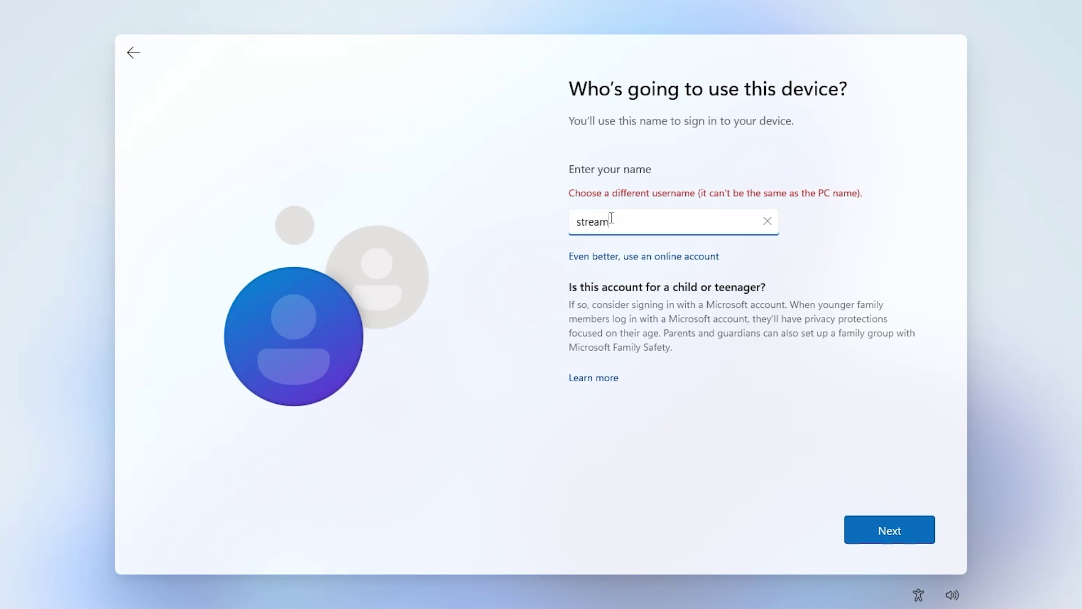
text(er)
click(868, 529)
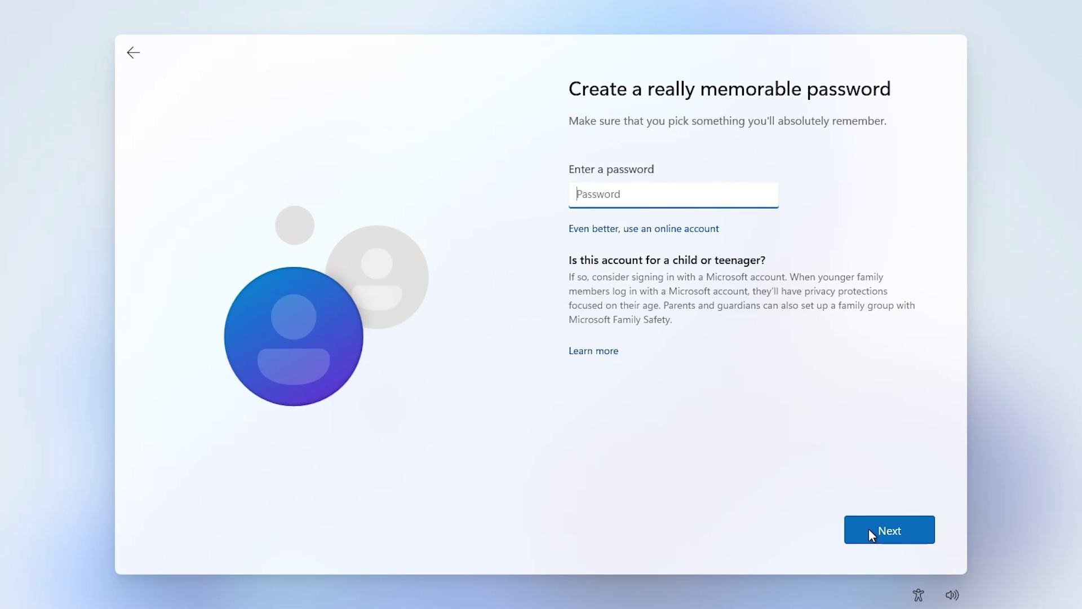
click(868, 532)
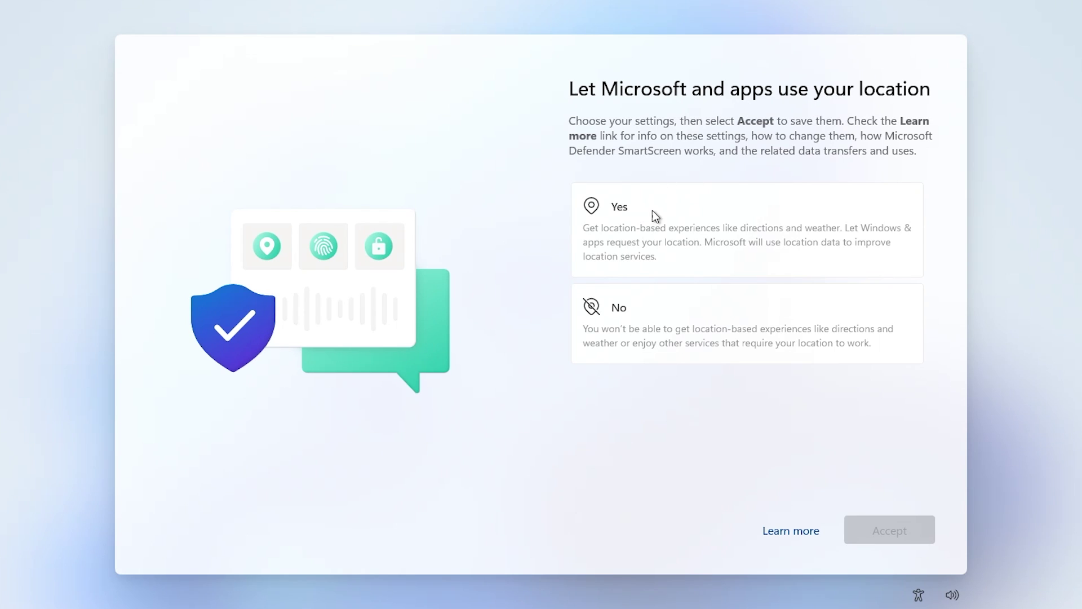
Step: Allow location, turn off Find my device, and send required diagnostic data only
click(635, 220)
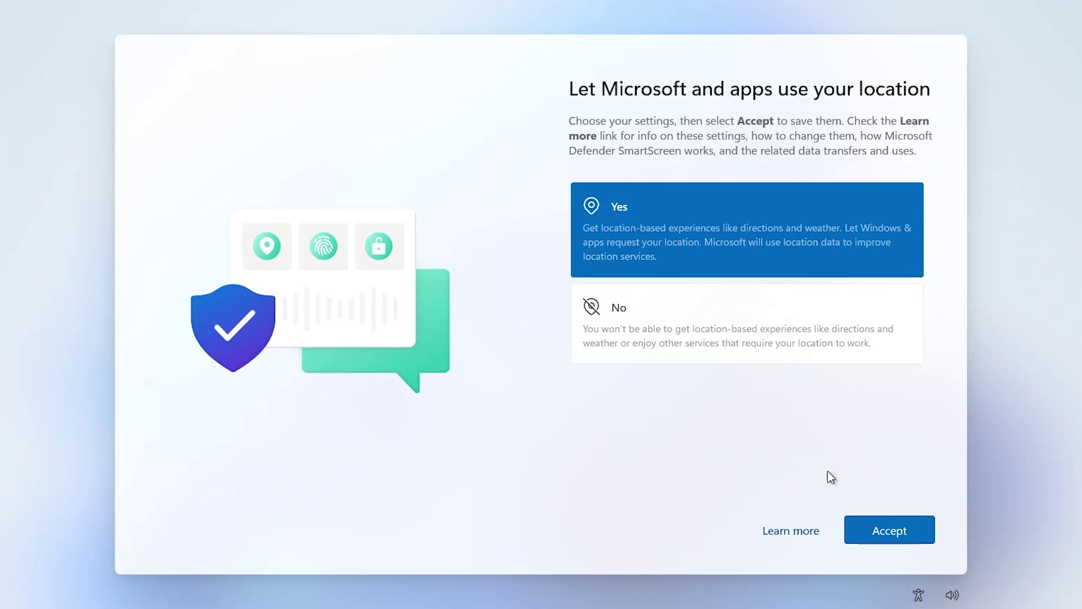
click(871, 536)
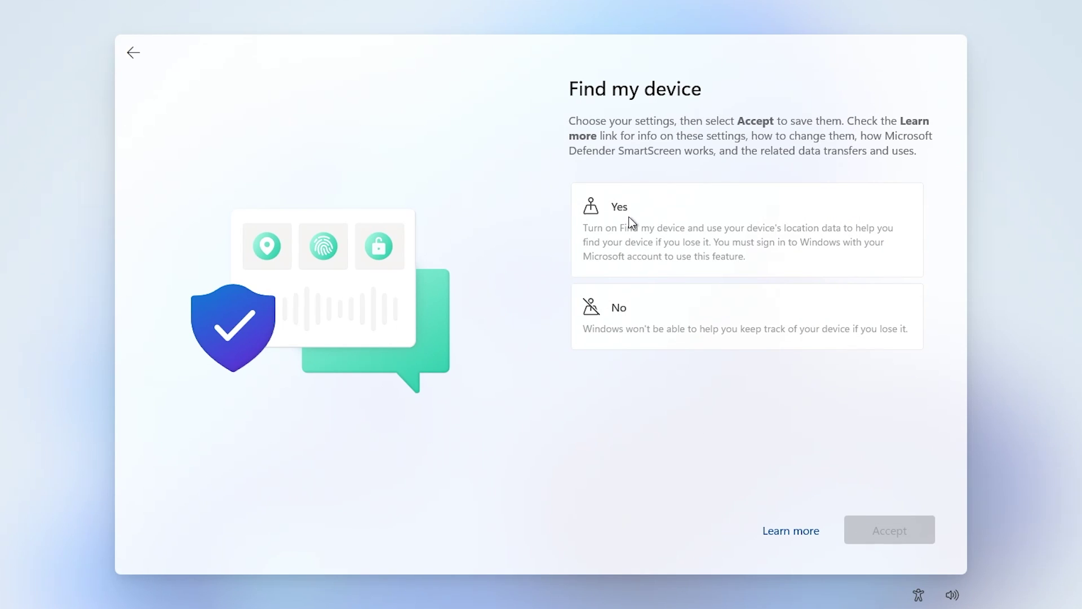
click(667, 318)
click(865, 523)
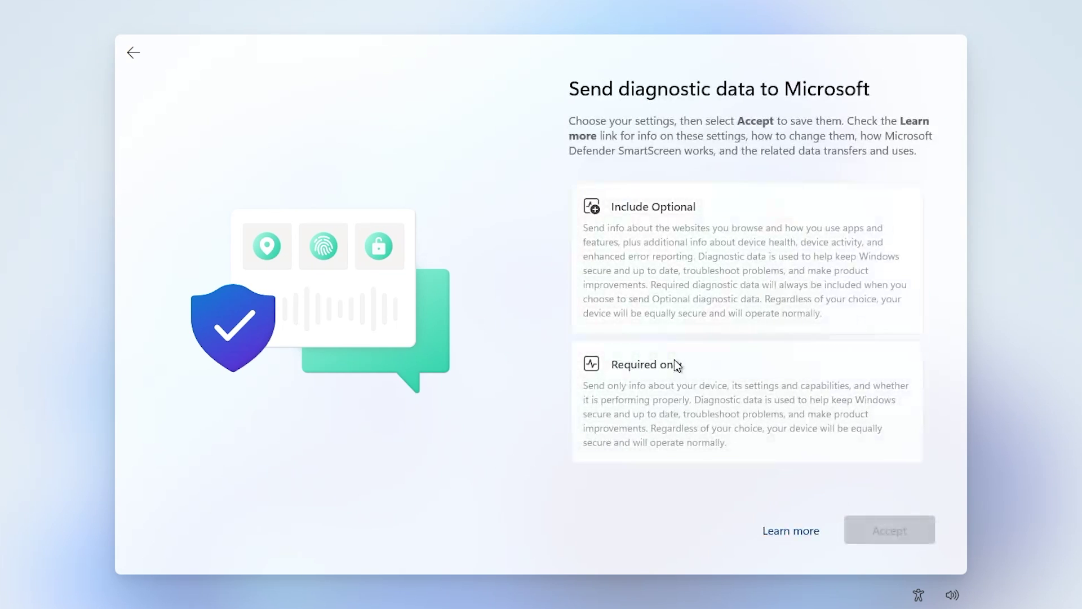
click(645, 399)
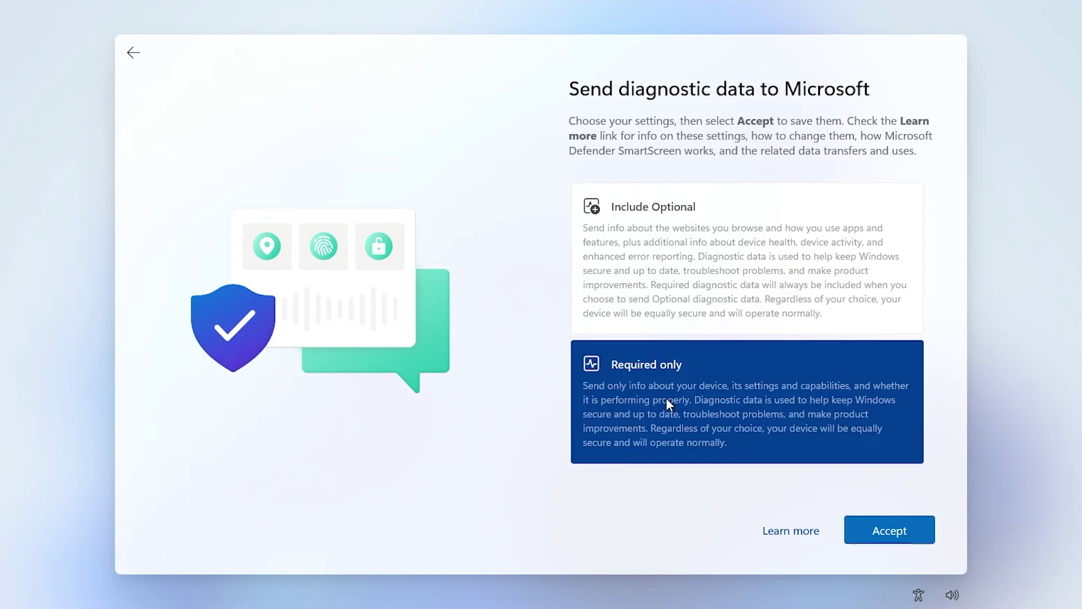
click(888, 531)
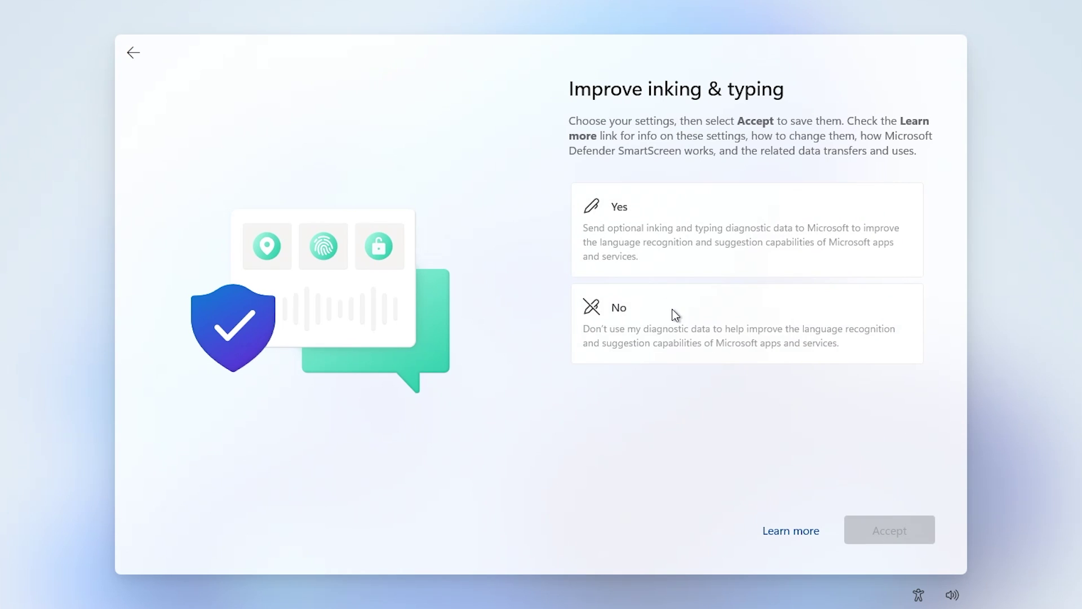
Step: Decline inking and typing data, tailored experiences and advertising ID to finish setup
click(672, 309)
click(873, 532)
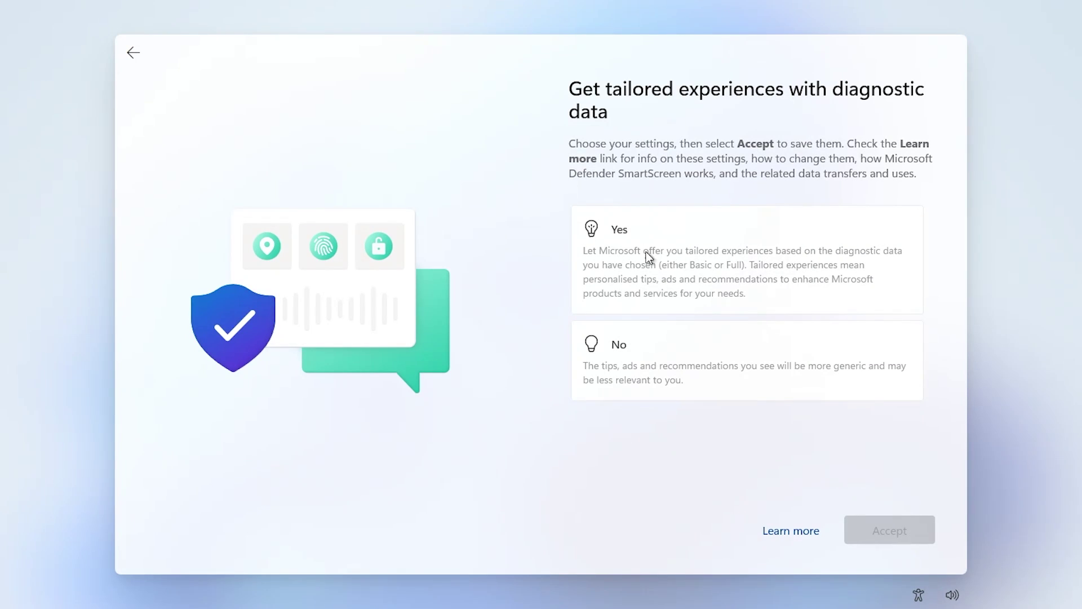
click(680, 370)
click(878, 526)
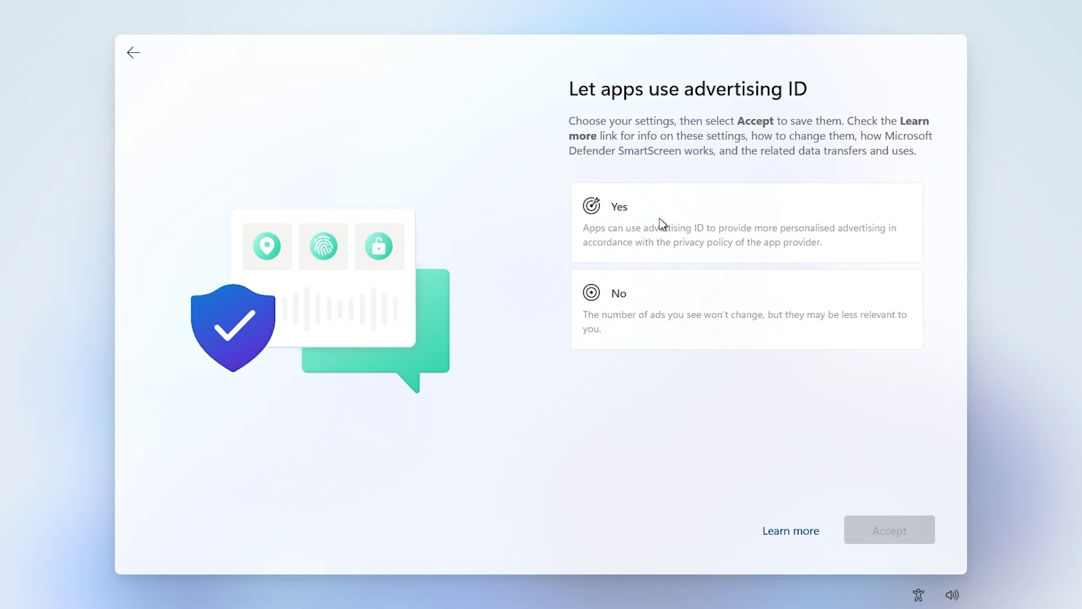
click(663, 301)
click(877, 534)
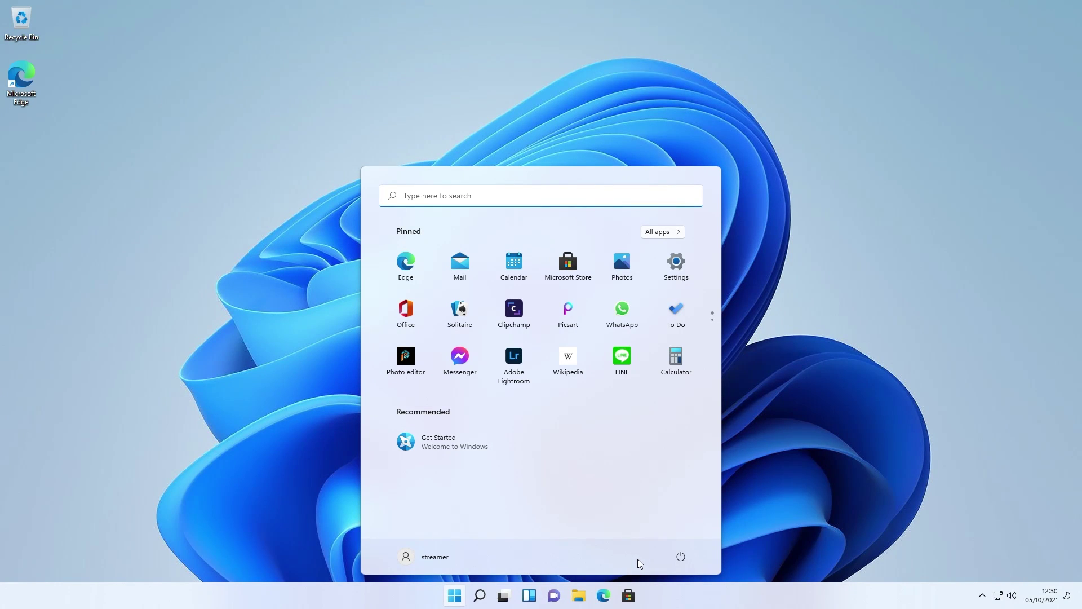
Step: Install the pending Defender and Malicious Software Removal Tool updates from Settings' Windows Update page
click(676, 270)
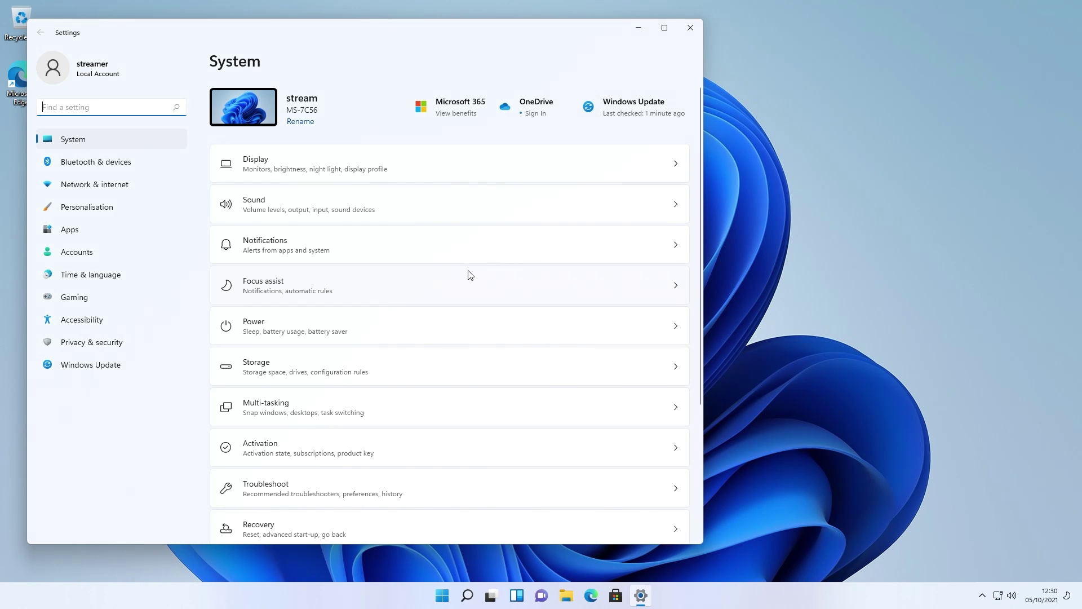
click(101, 366)
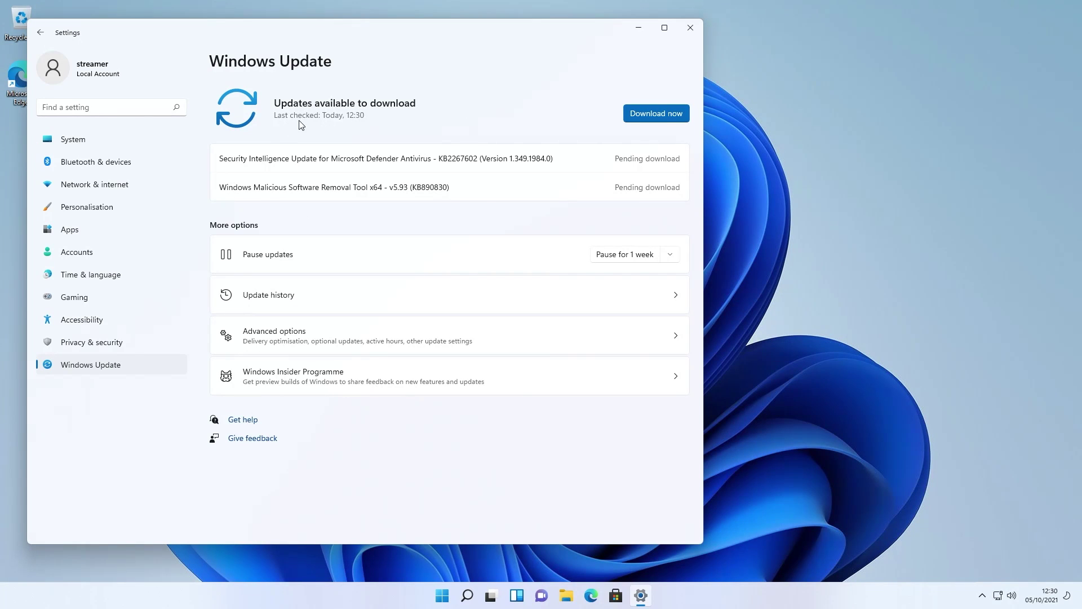
click(649, 122)
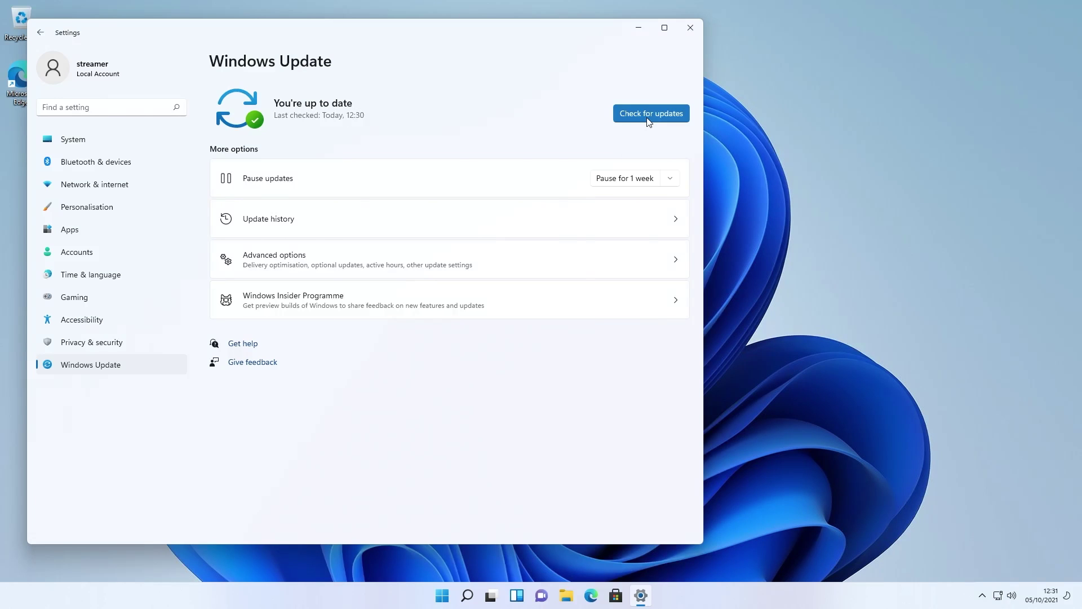
Step: Run a fresh update check, confirming up to date at 12:32, and centre the Settings window
click(630, 113)
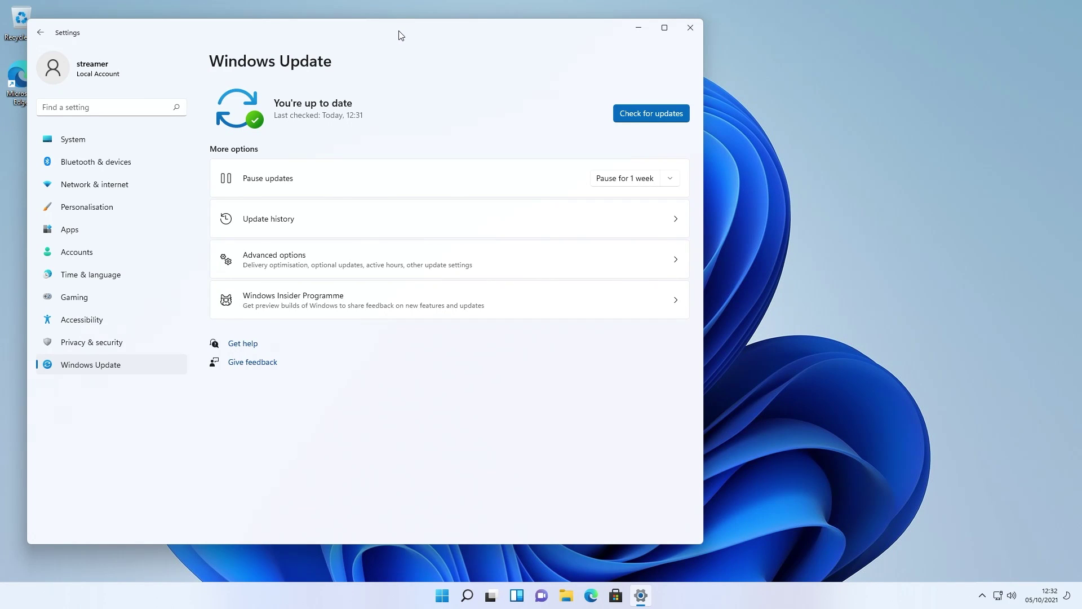
drag(398, 35, 570, 35)
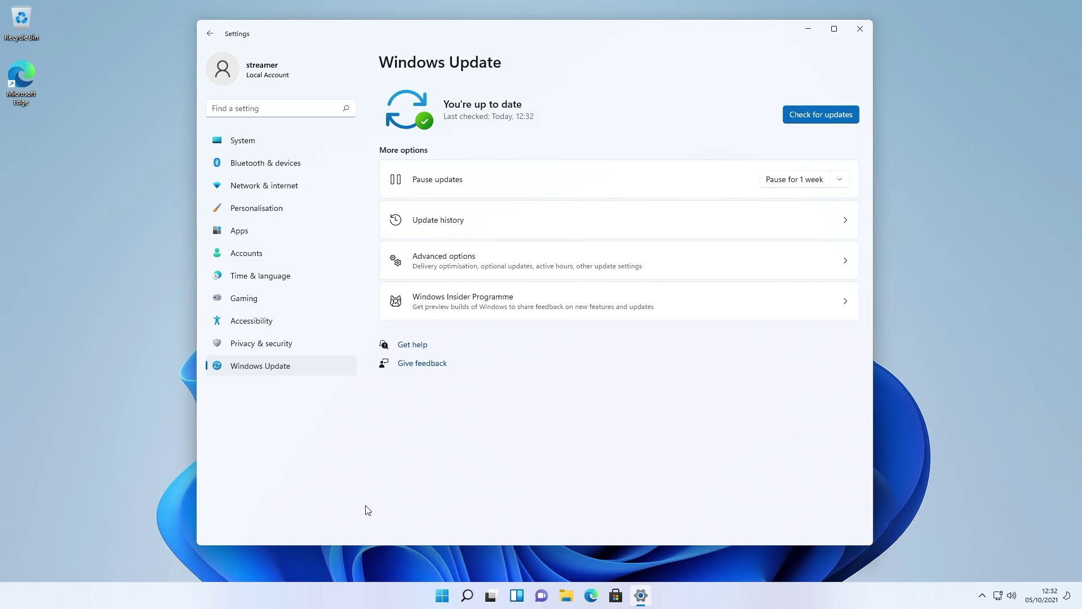
right_click(444, 596)
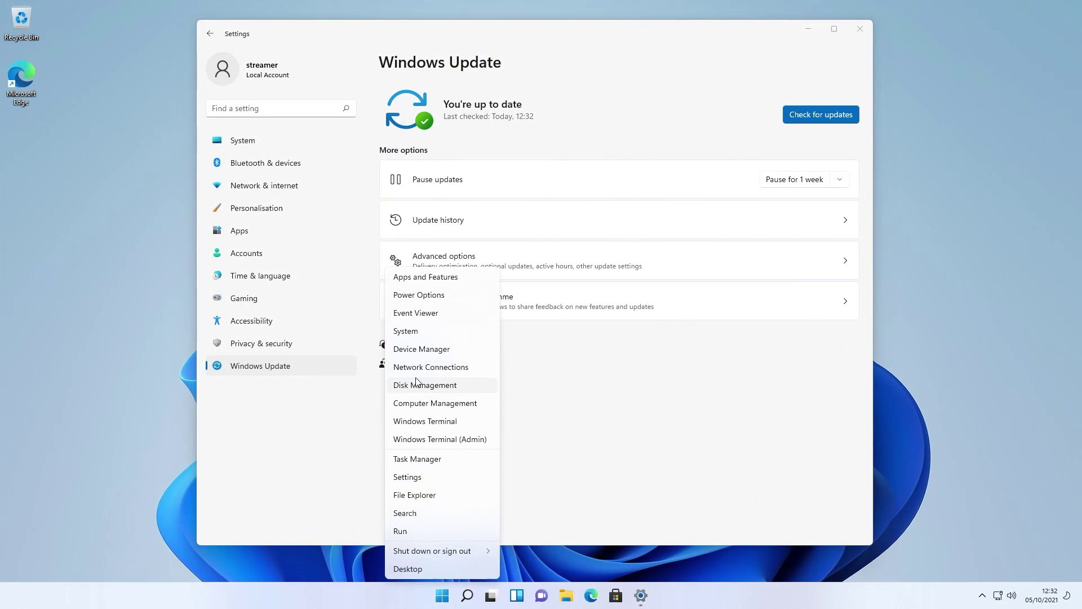
click(411, 350)
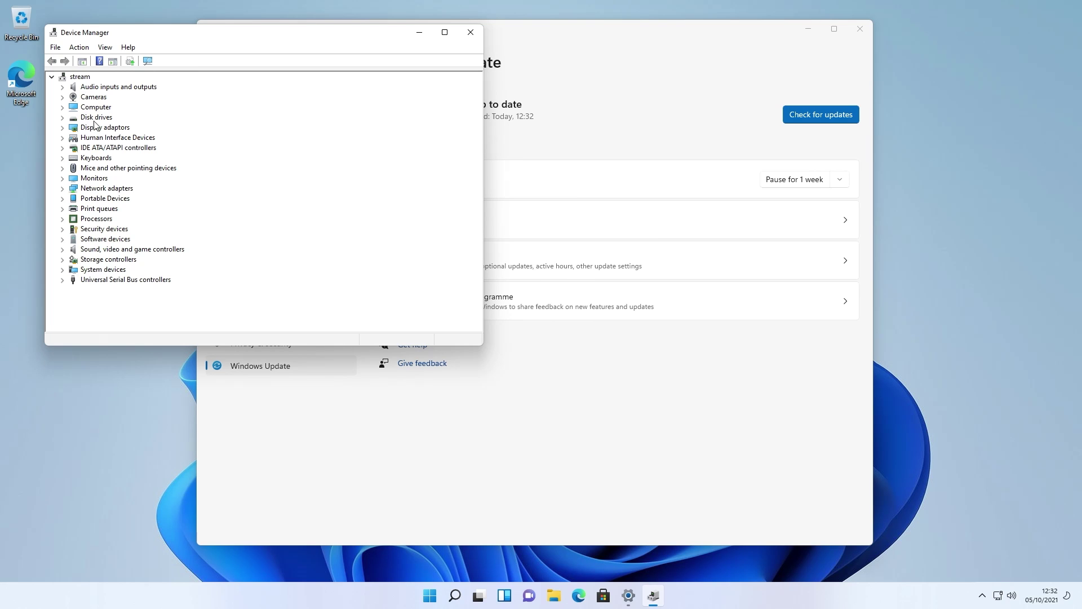
click(62, 117)
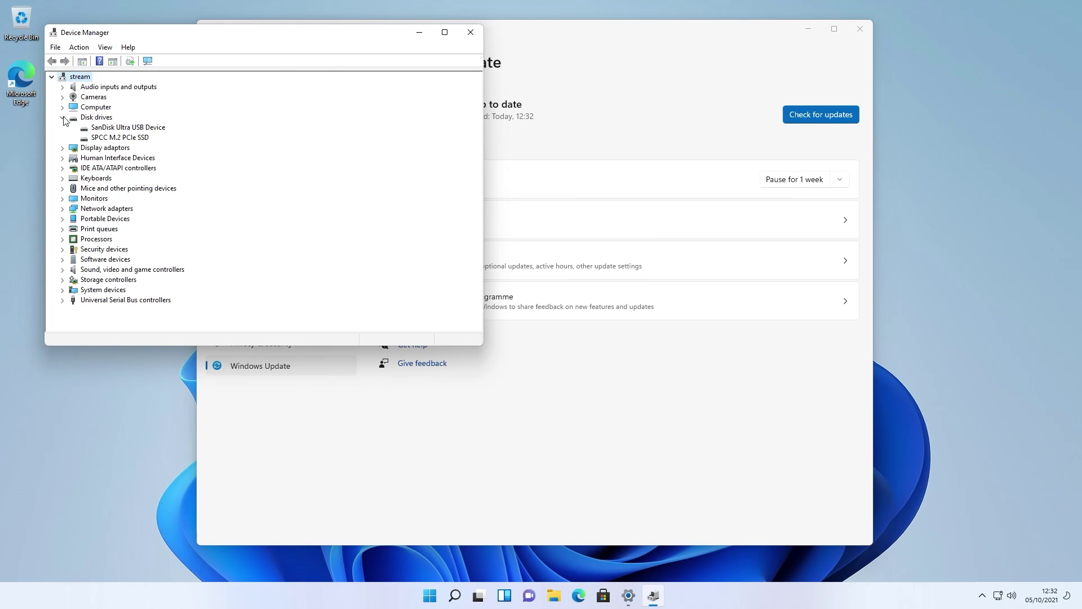
click(63, 148)
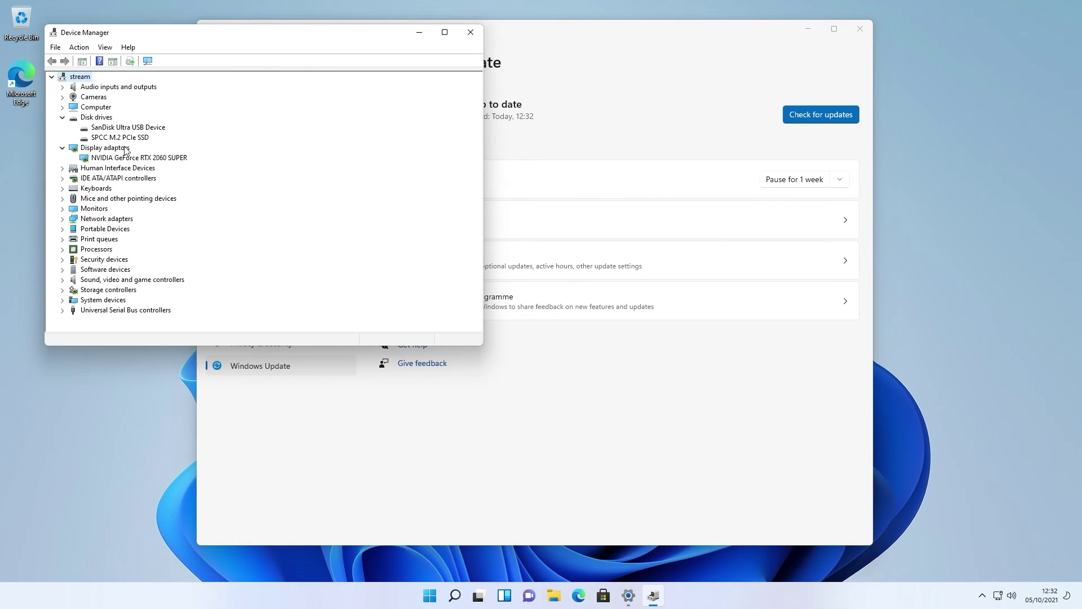
click(470, 32)
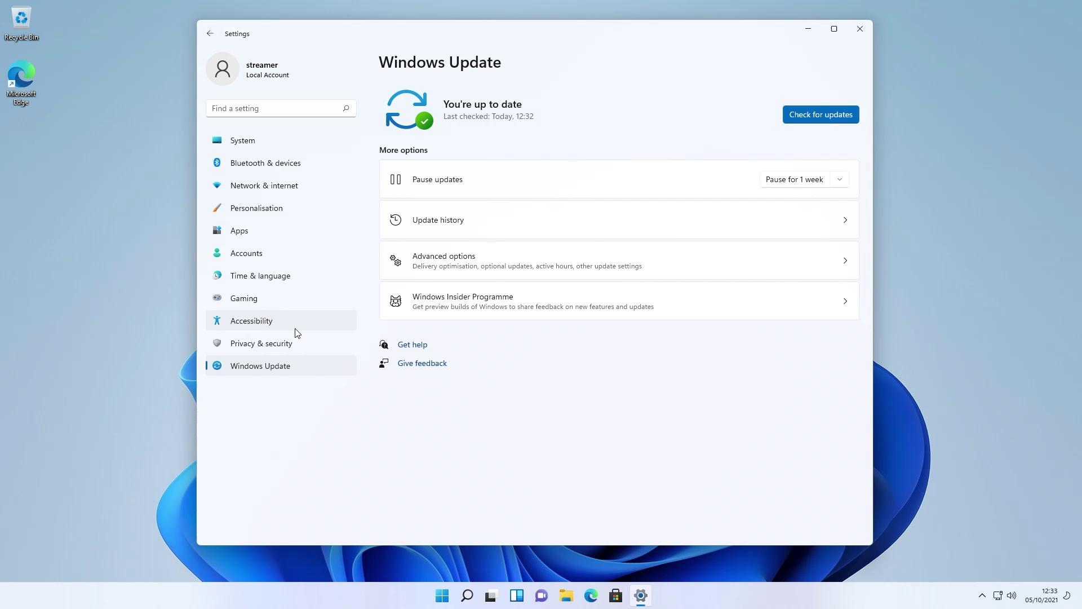
Step: Search 'ac' to reach the Activation page and expand the state showing a digital licence
click(251, 109)
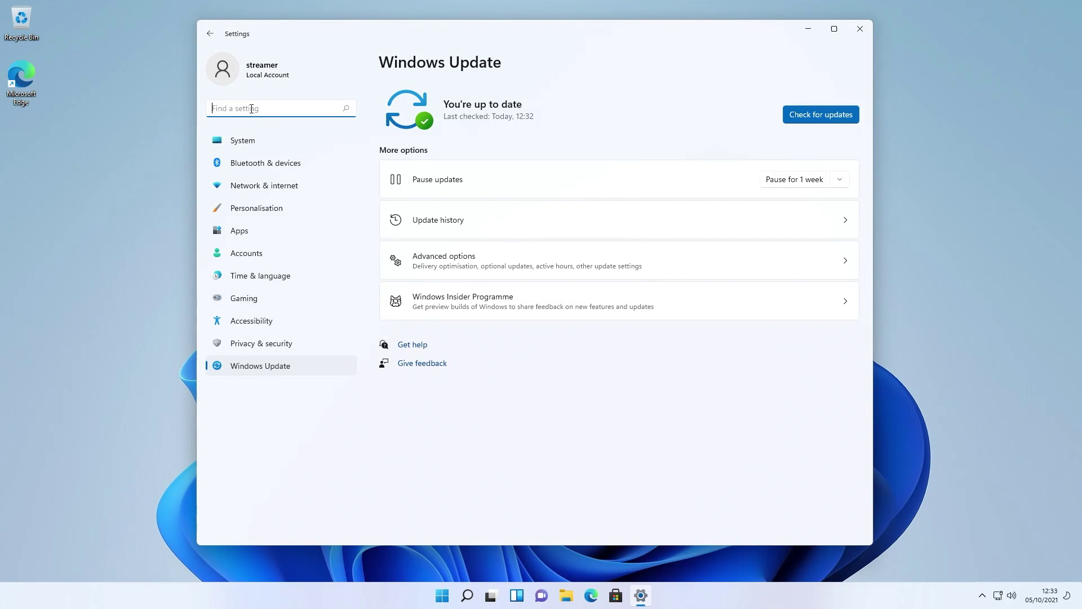
text(acti)
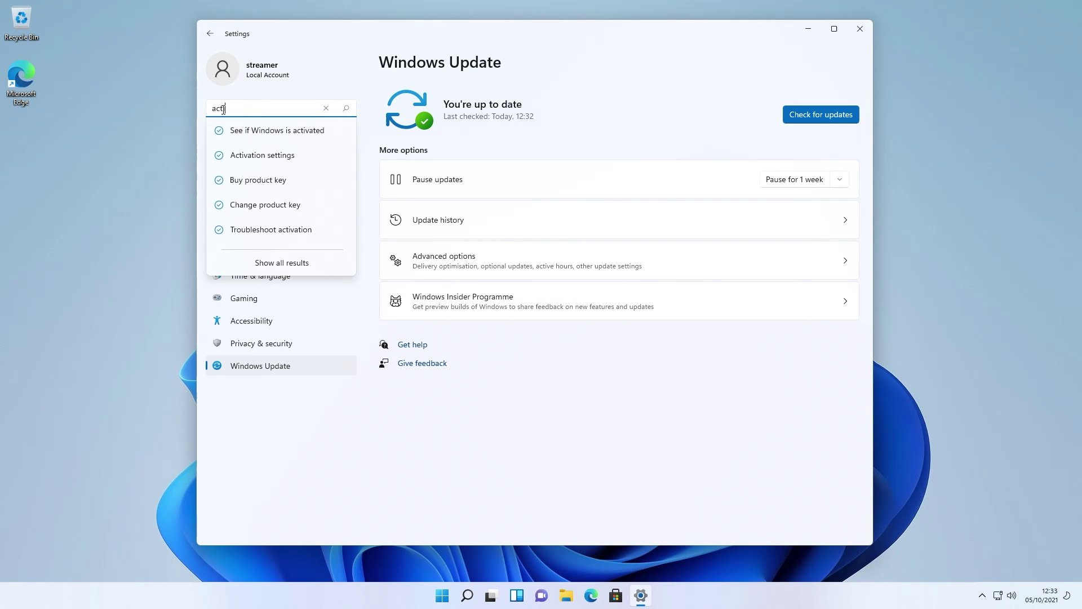
click(250, 135)
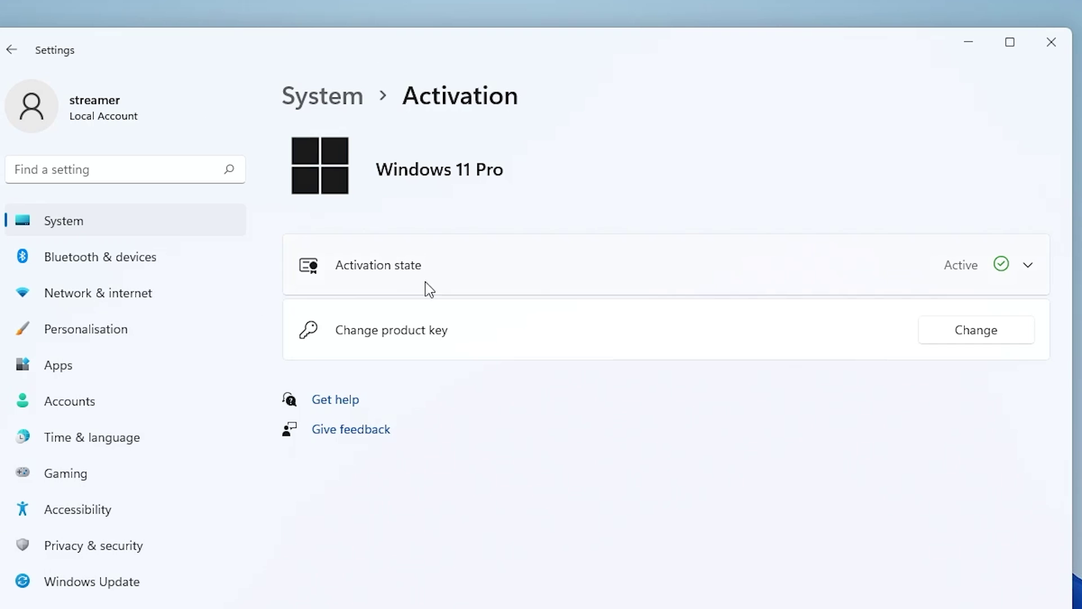
click(475, 171)
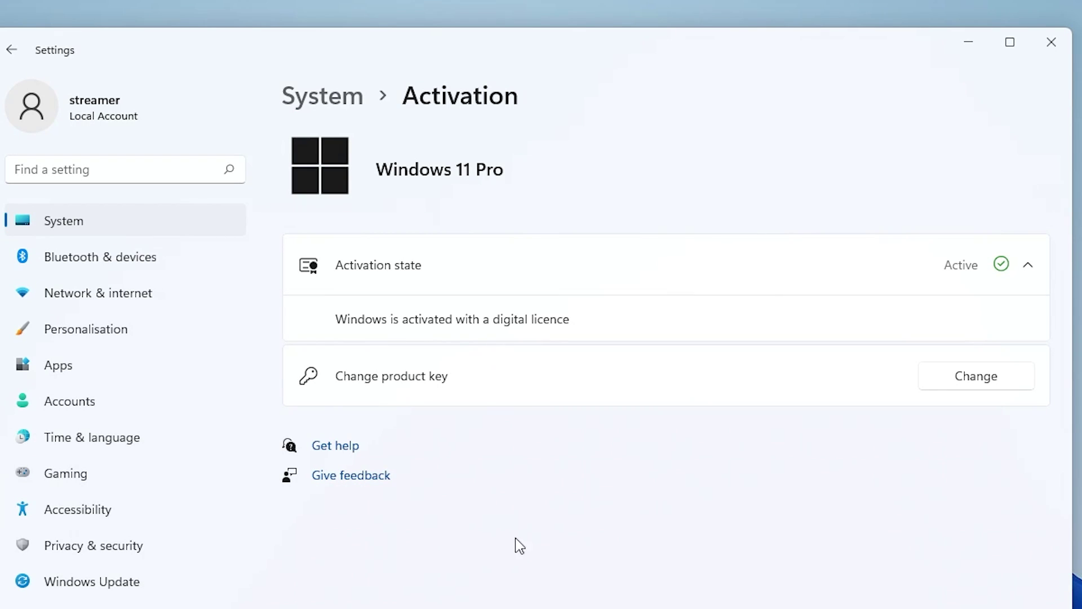
click(969, 378)
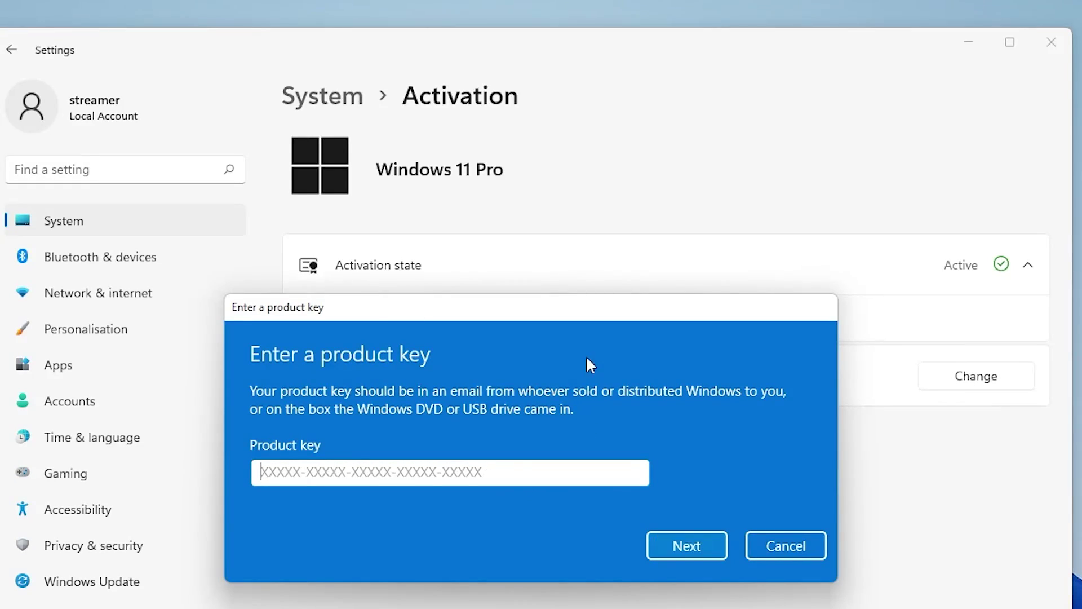
click(783, 545)
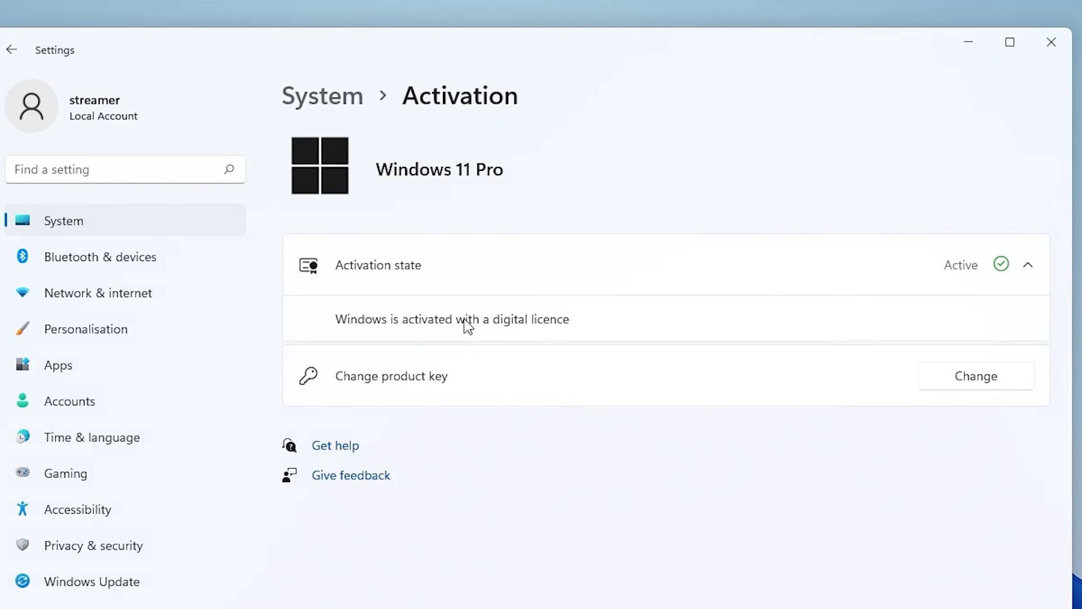